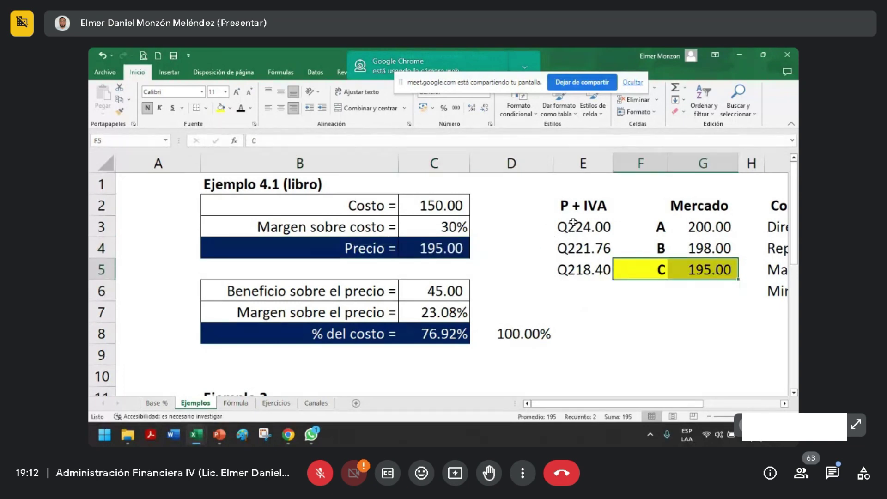
Compare the P + IVA prices with the Mercado prices of options A, B and C on the Ejemplos sheet.
left_click_drag(579, 207, 581, 268)
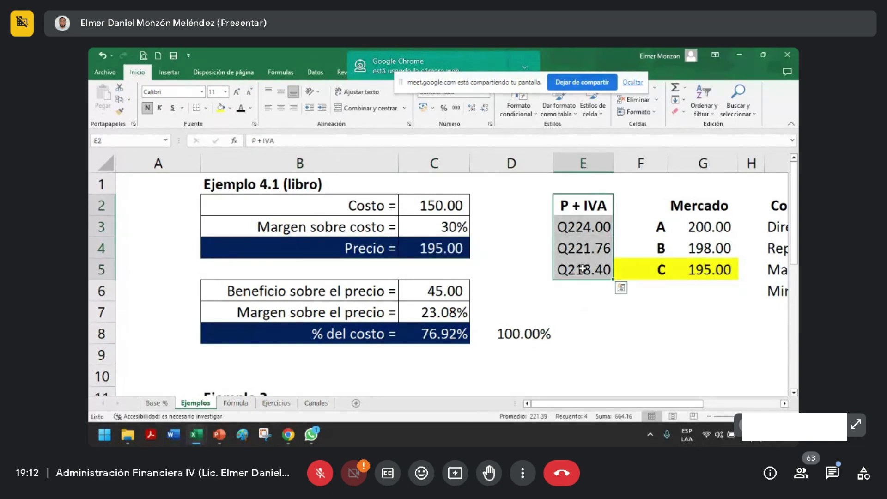
left_click(581, 268)
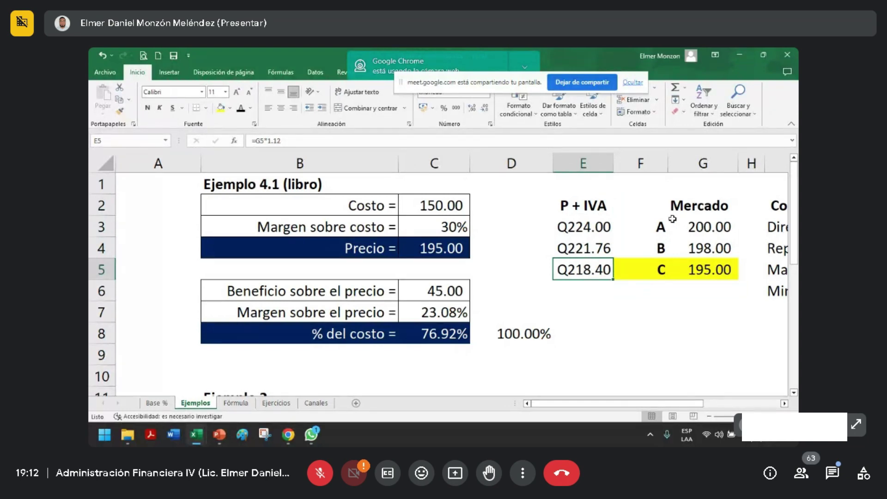
left_click_drag(710, 209, 577, 270)
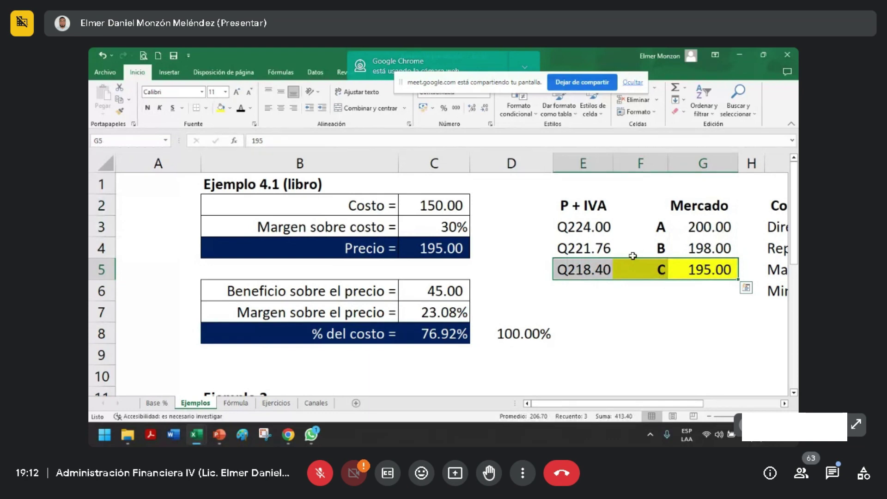
left_click_drag(678, 208, 656, 276)
left_click_drag(573, 206, 581, 268)
left_click_drag(674, 206, 656, 270)
left_click_drag(679, 206, 703, 271)
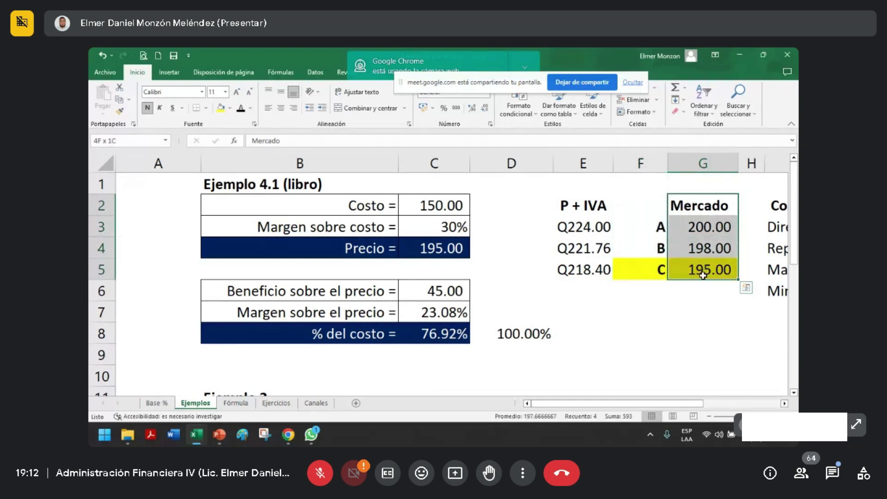
left_click_drag(583, 206, 582, 262)
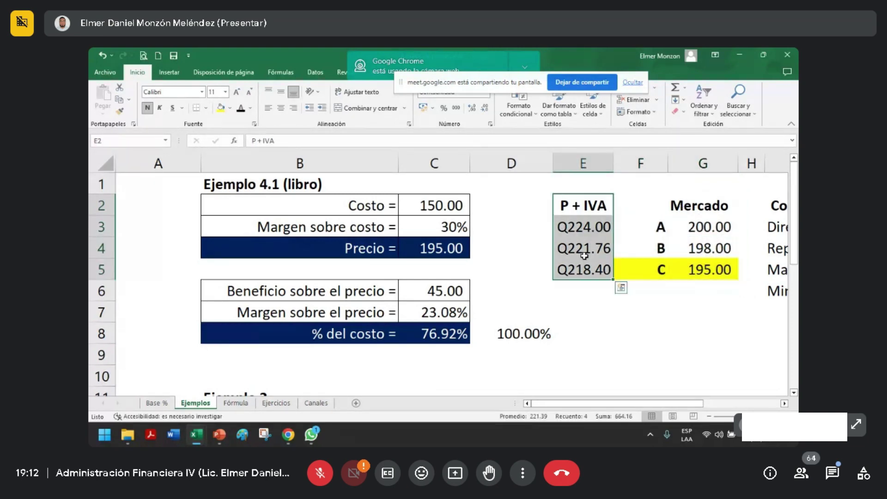
left_click_drag(583, 207, 581, 264)
left_click(687, 268)
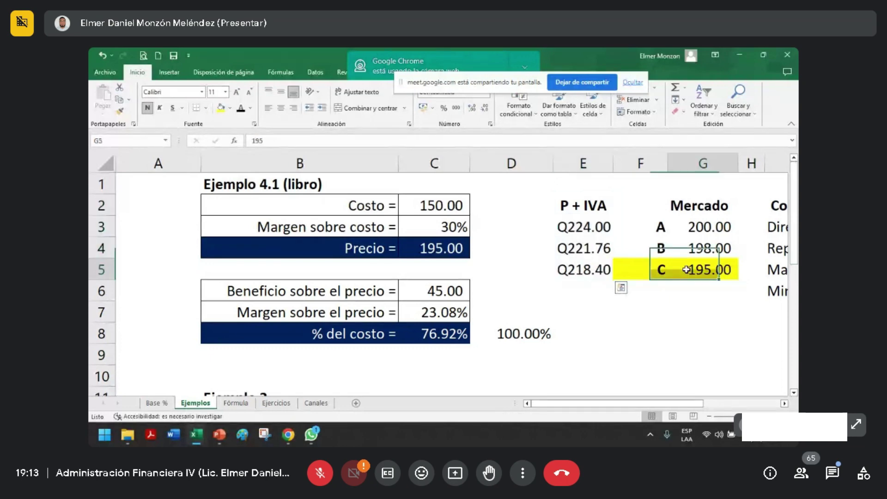
left_click_drag(687, 268, 649, 210)
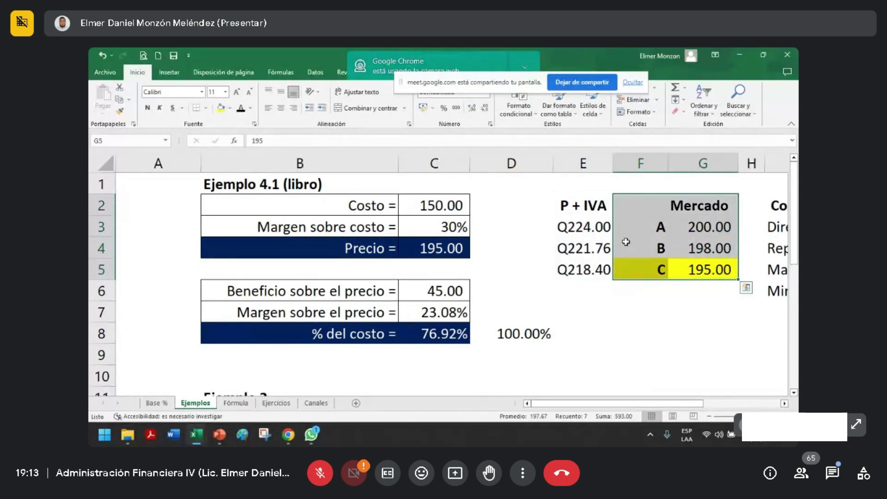
left_click_drag(595, 211, 592, 283)
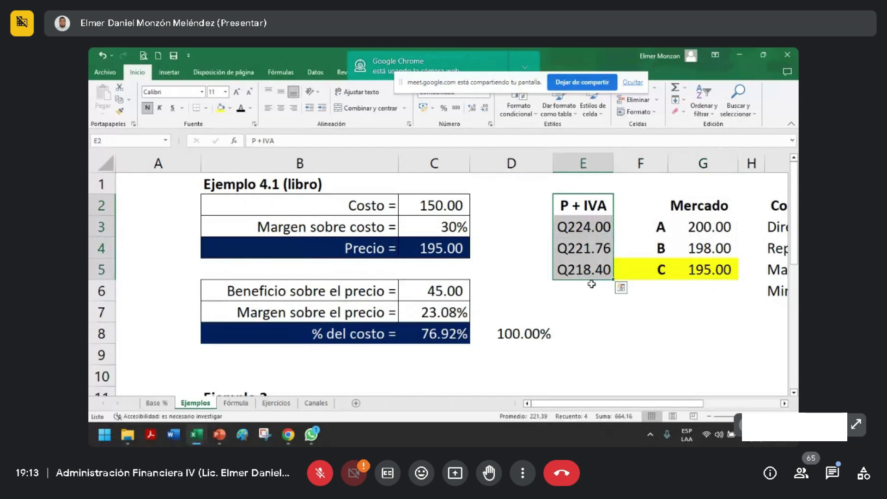
left_click(587, 268)
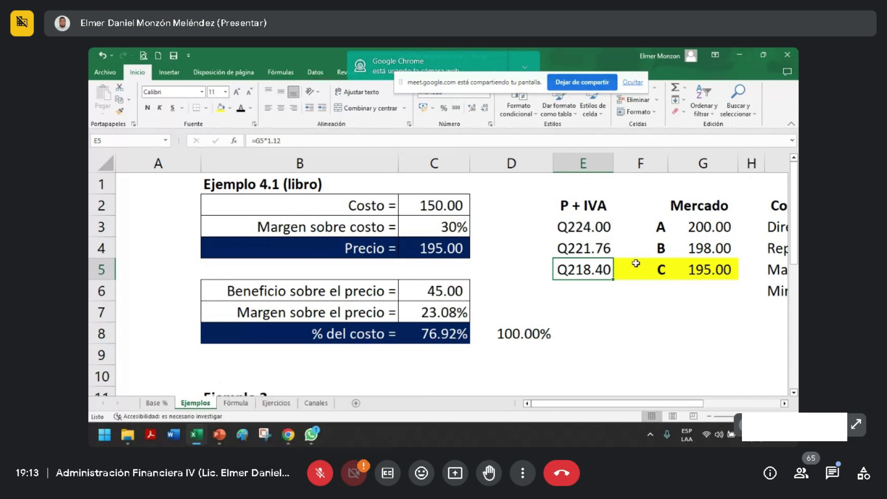
left_click_drag(595, 268, 696, 266)
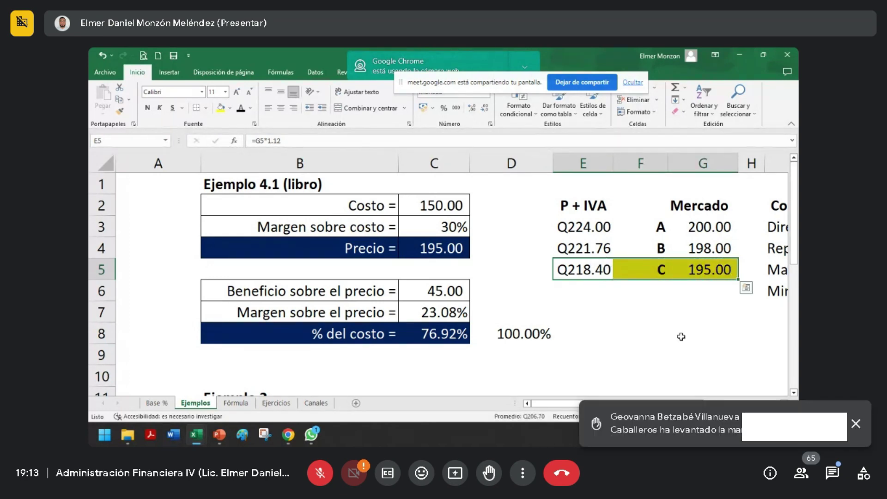
Check the Google Meet call, return to Excel and bring up Ejercicio 2 on the Ejercicios sheet.
key("alt+Tab")
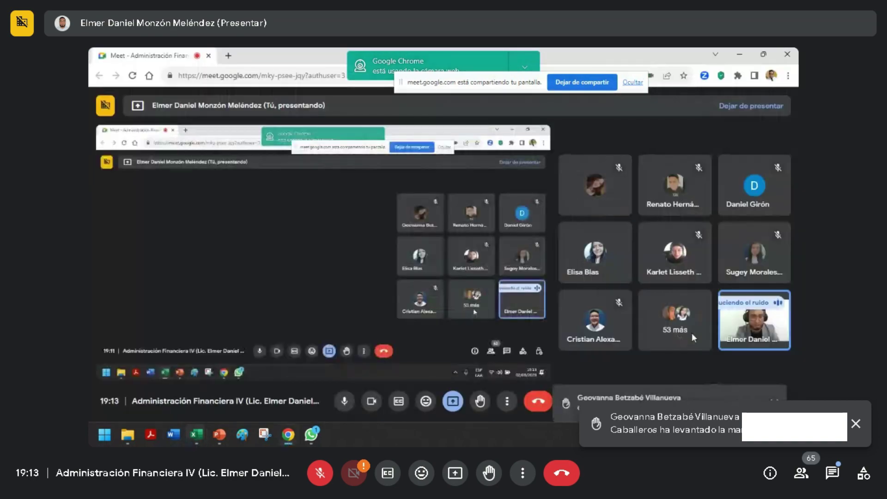
key("alt+Tab")
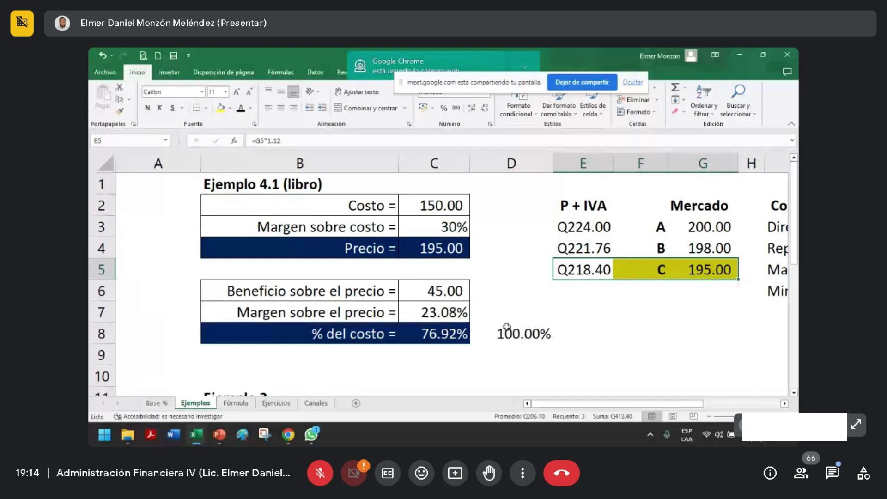
left_click(278, 404)
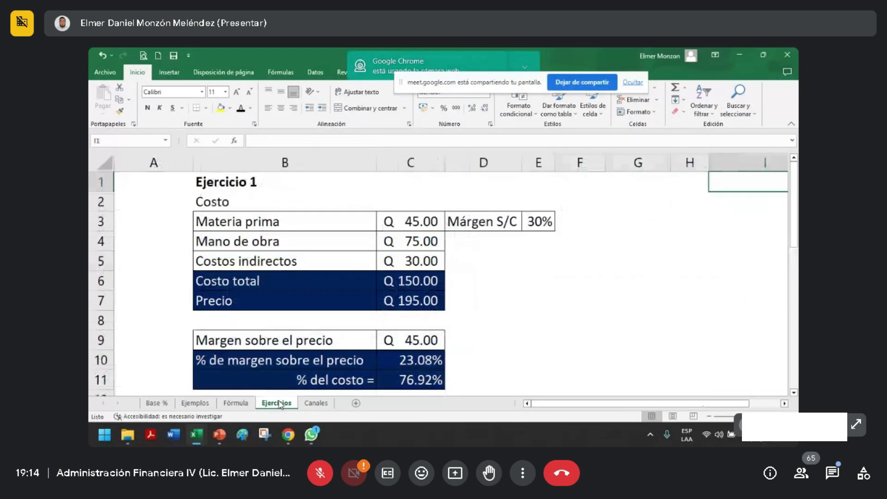
scroll(480, 324, "down", 3)
scroll(479, 324, "down", 2)
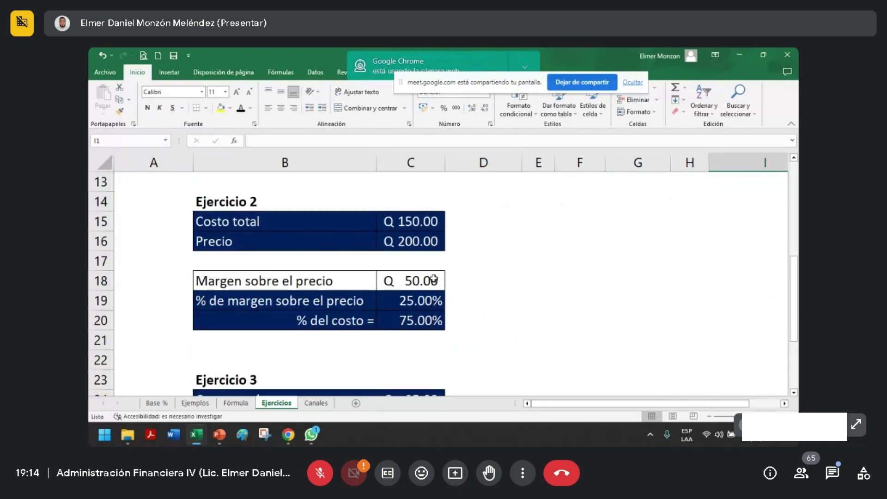
Switch to the PowerPoint slide show and go back to the Ejercicios slide to read the statement of exercise 2.
key("alt+Tab")
key("alt+Tab")
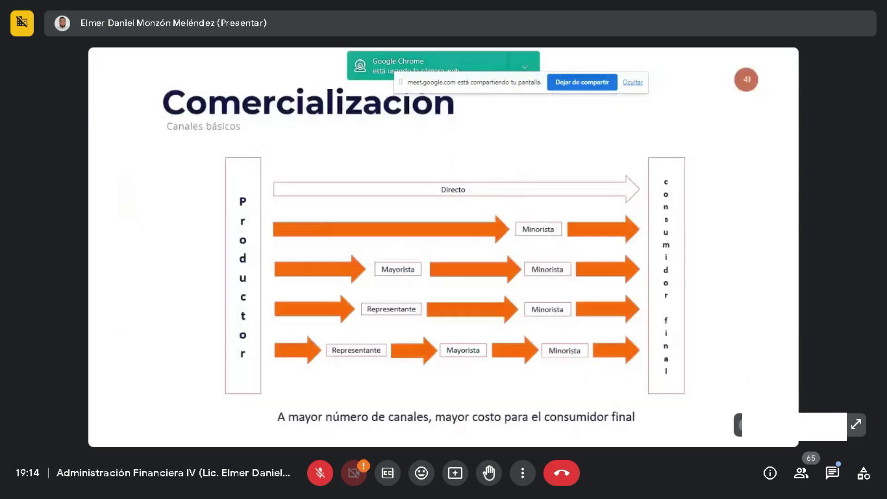
key("Left")
key("Left")
key("Left")
key("Left")
key("Left")
key("Right")
key("Left")
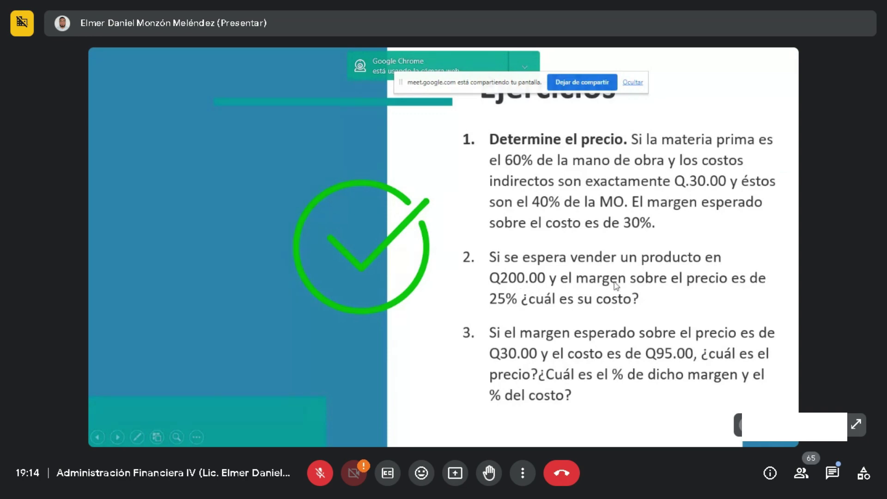
Return to the Excel workbook and clear the Ejercicio 2 values in C15:C21.
key("alt+Tab")
key("alt+Tab")
key("alt+Tab")
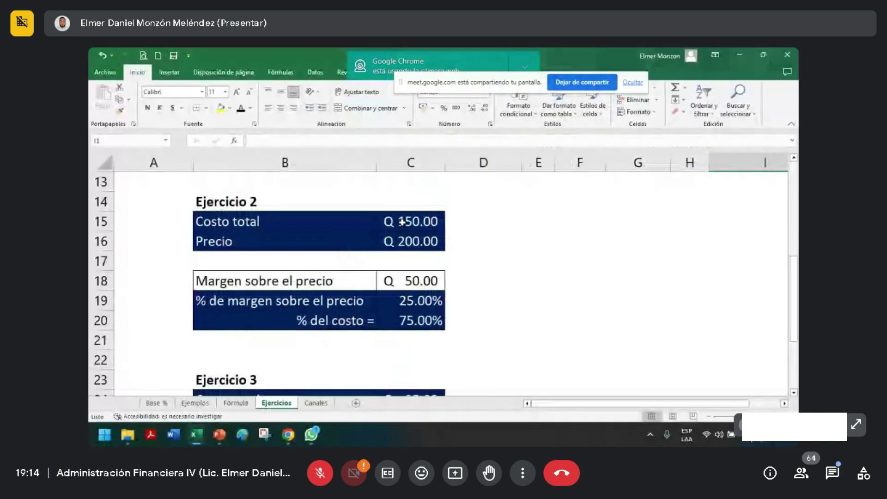
left_click_drag(404, 224, 425, 331)
key("Delete")
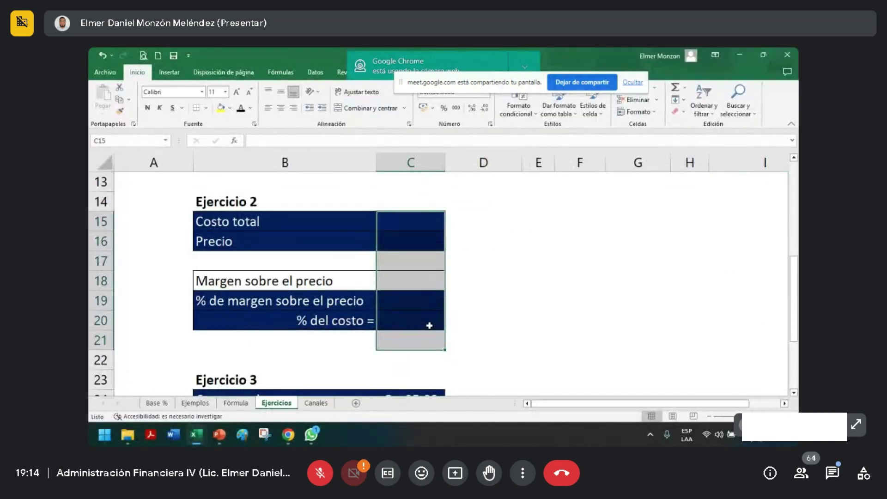
Enter 200 as Precio and 25% as the margin percentage on the price in Ejercicio 2, checking the exercise slide.
left_click(411, 246)
type("200")
key("Return")
key("alt+Tab")
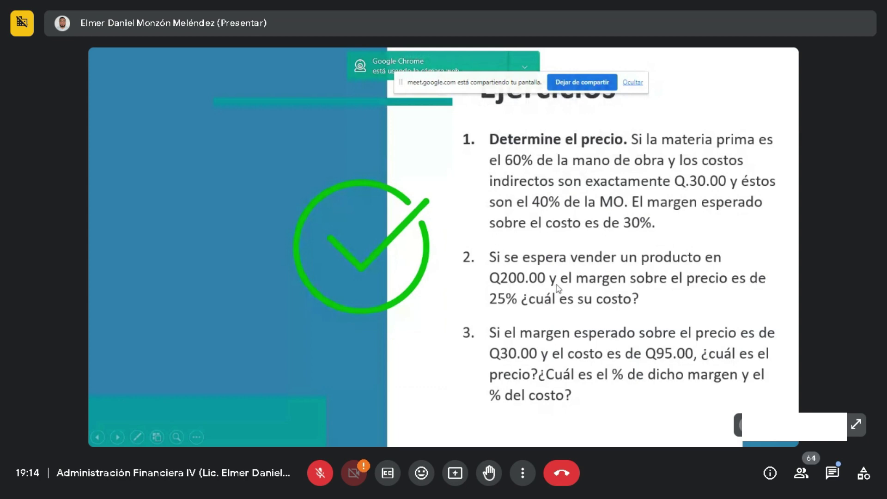
key("alt+Tab")
Calculate Ejercicio 2's % del costo in C20 with =1-C19 and review both percentage rows.
type("=1-")
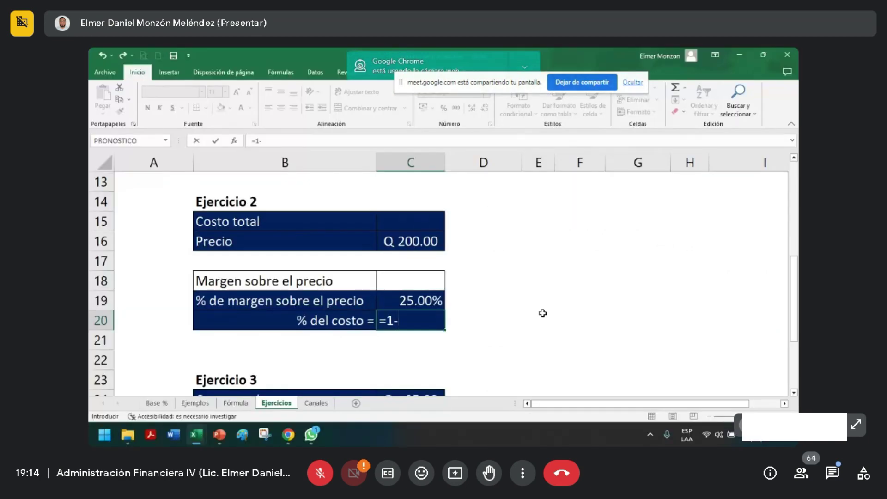
key("Up")
key("Return")
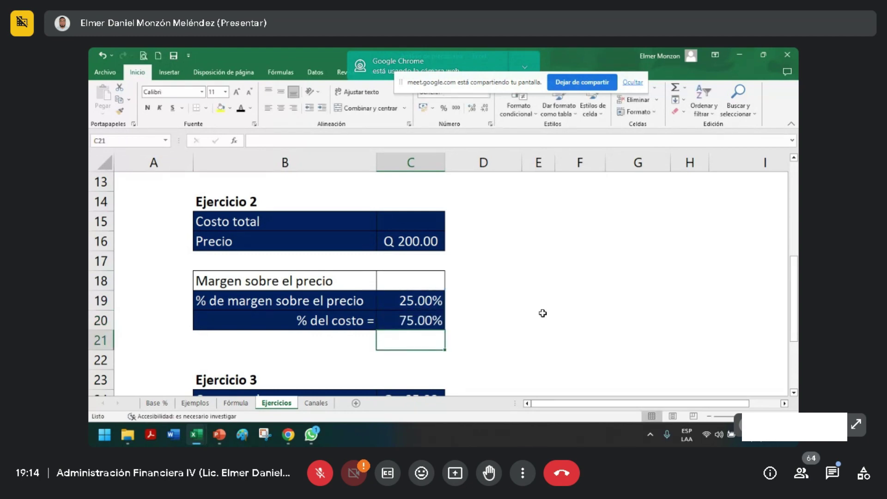
left_click_drag(414, 307, 400, 323)
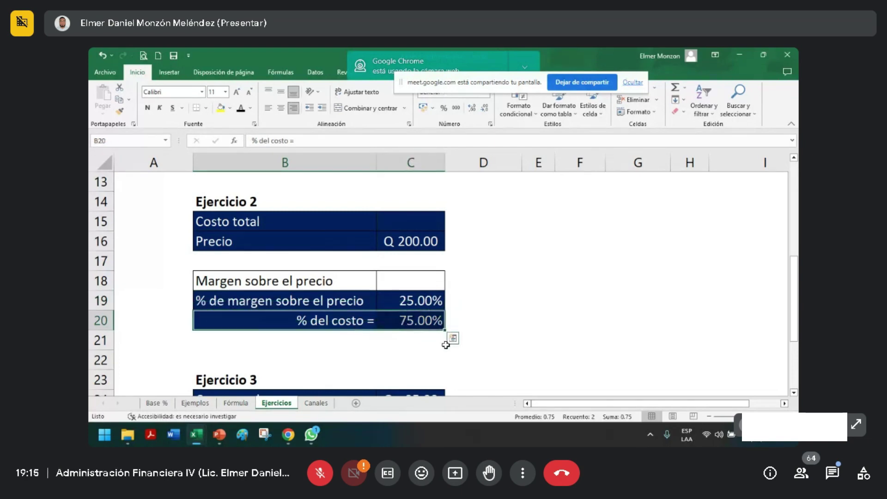
left_click_drag(294, 300, 407, 322)
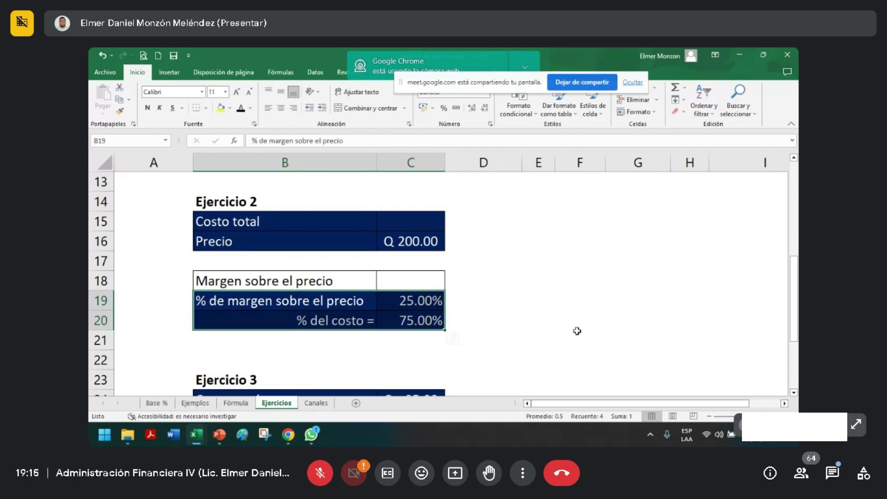
Calculate Margen sobre el precio of Ejercicio 2 in C18 with the formula =C16*C19.
left_click(301, 279)
left_click_drag(301, 279, 392, 279)
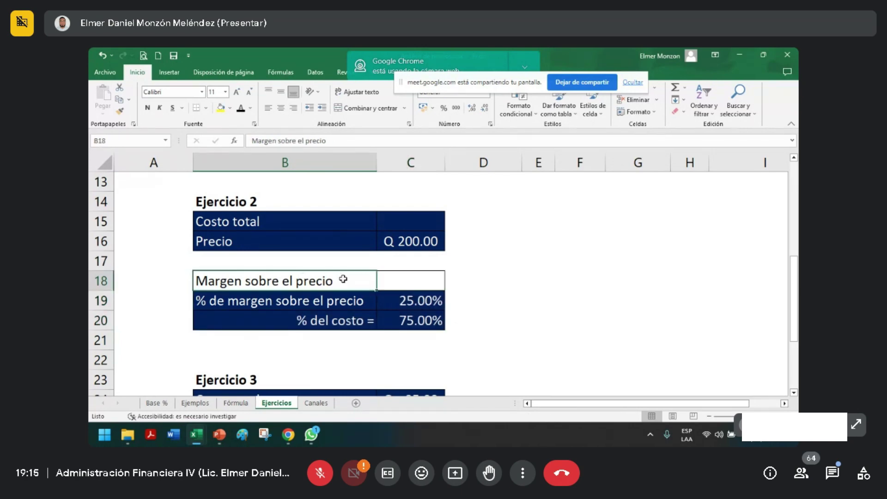
left_click_drag(411, 301, 396, 278)
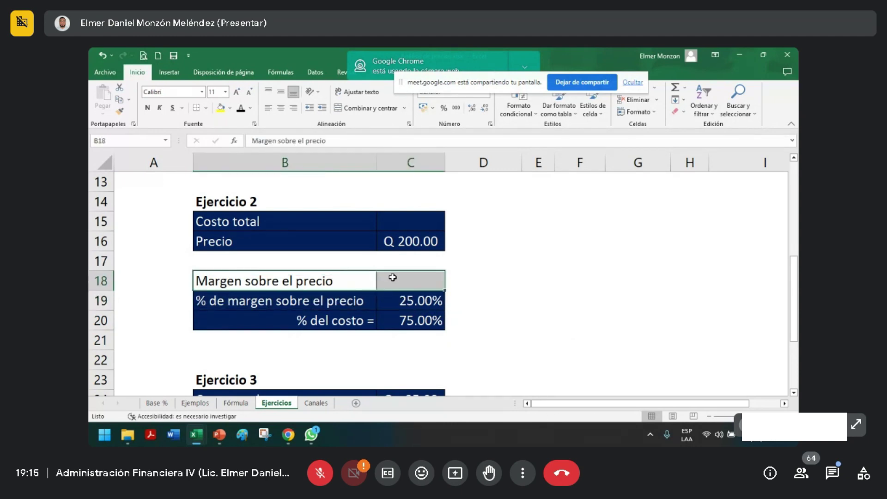
left_click(396, 279)
type("=")
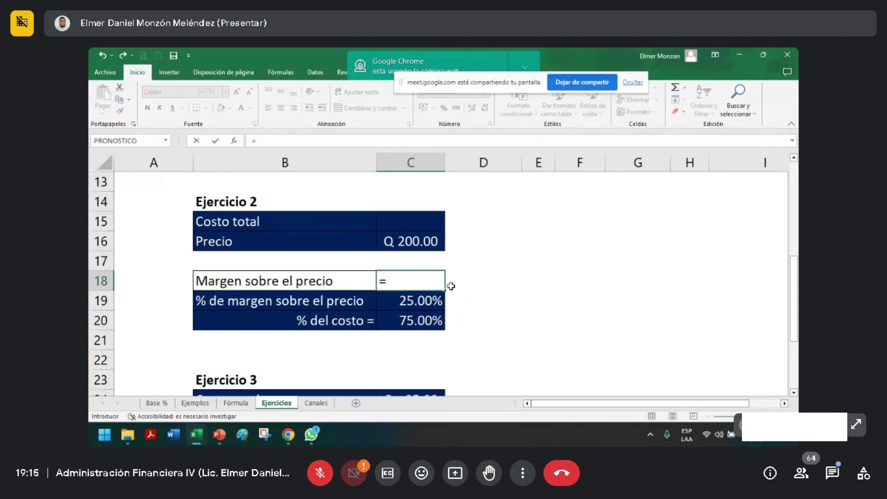
left_click(427, 240)
type("*")
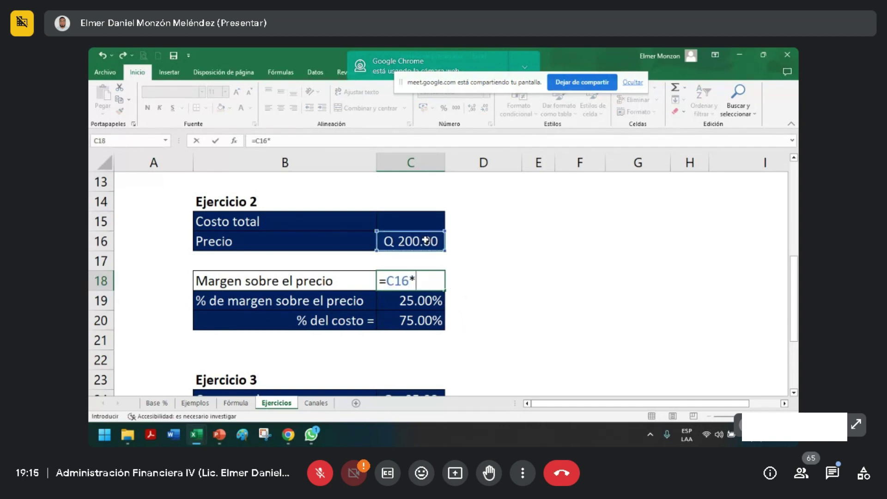
left_click(421, 301)
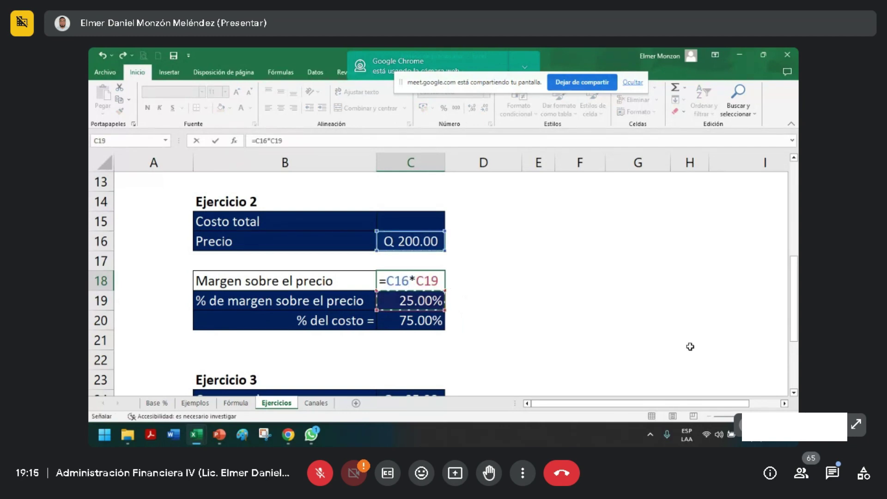
key("Return")
left_click_drag(375, 281, 413, 280)
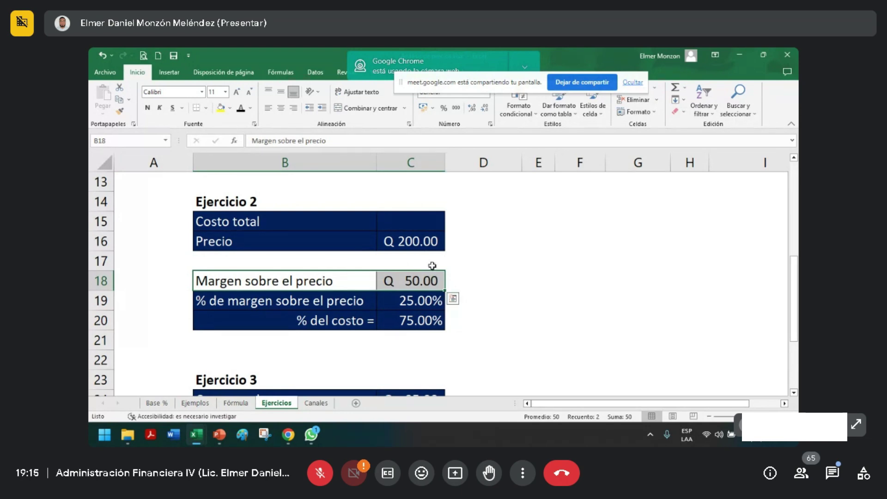
Calculate Costo total of Ejercicio 2 in C15 as price minus margin with the formula =C16-C18.
left_click(423, 225)
type("?")
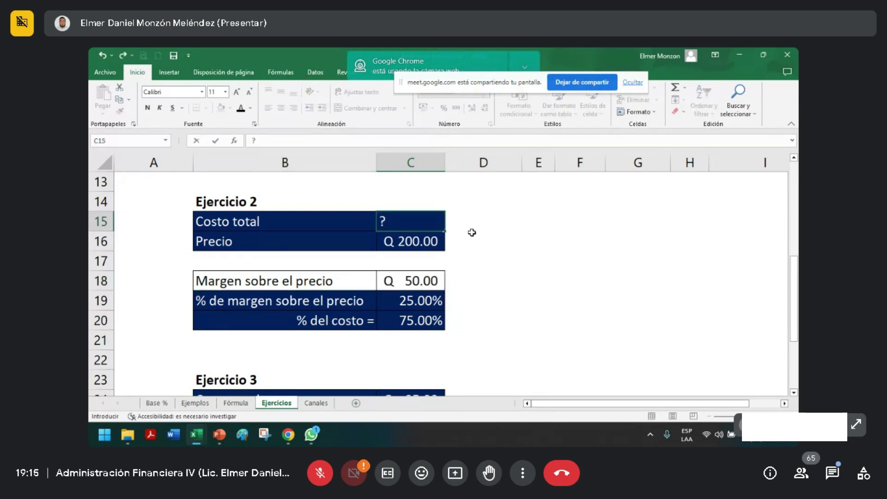
key("BackSpace")
type("=")
left_click(414, 239)
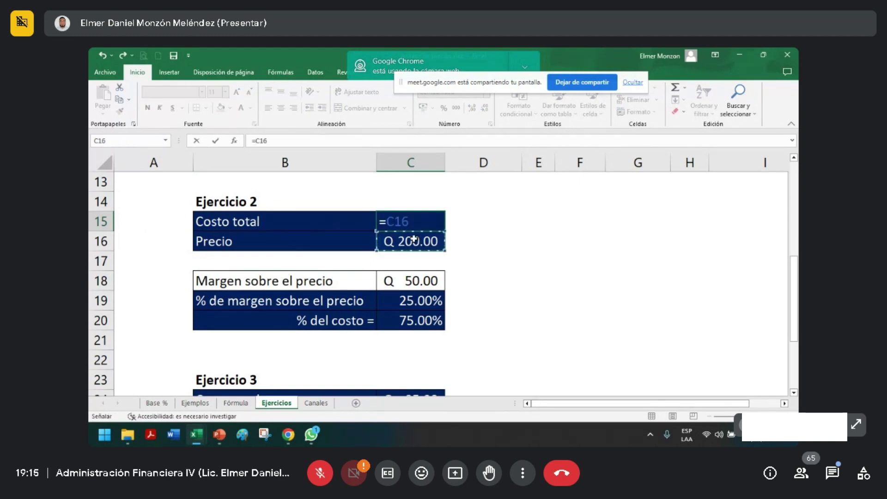
type("-")
left_click(429, 281)
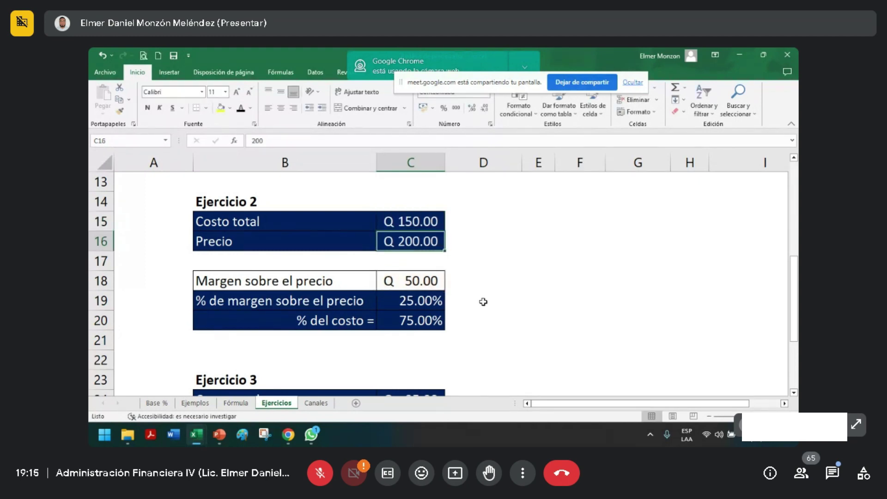
Review the cost, price, margin and percentages of Ejercicio 2 and move on to Ejercicio 3.
left_click_drag(330, 225, 432, 316)
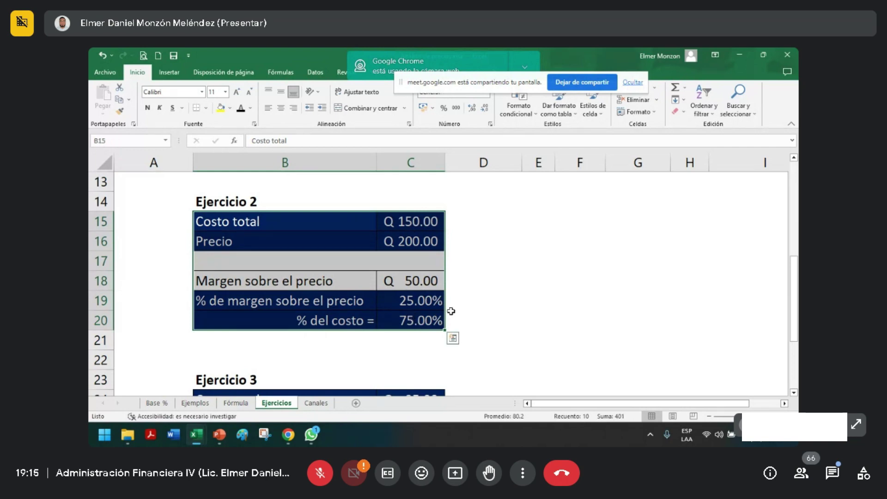
left_click_drag(418, 280, 332, 300)
mouse_move(406, 237)
left_mouse_down()
mouse_move(356, 237)
mouse_move(406, 221)
left_mouse_up()
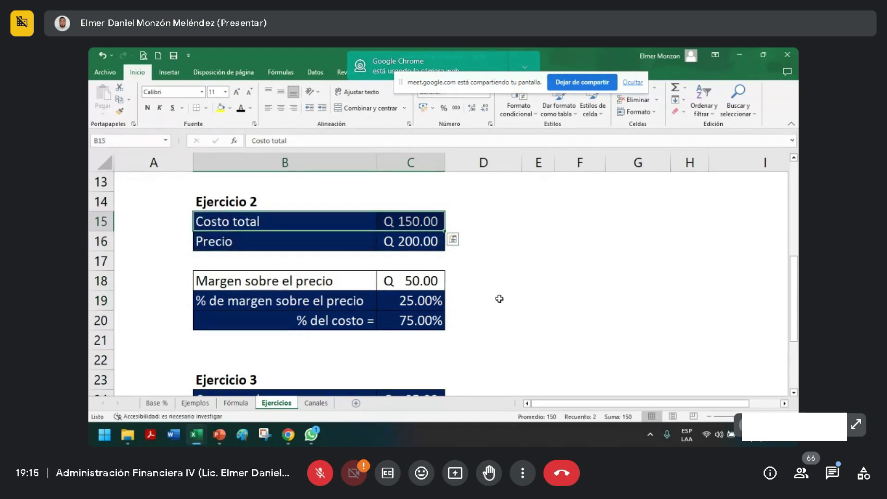
scroll(496, 298, "down", 3)
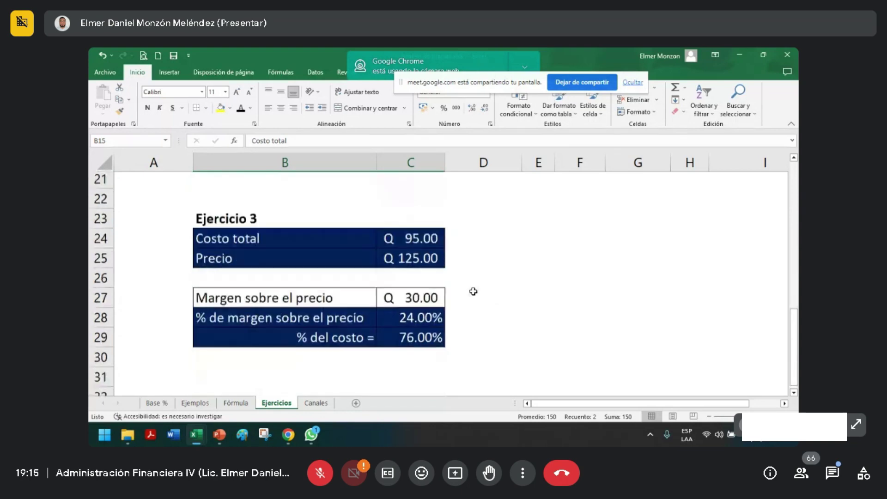
Clear Ejercicio 3's values in C24:C29 and check the exercise statement on the PowerPoint slide.
left_click_drag(424, 223, 434, 322)
key("Delete")
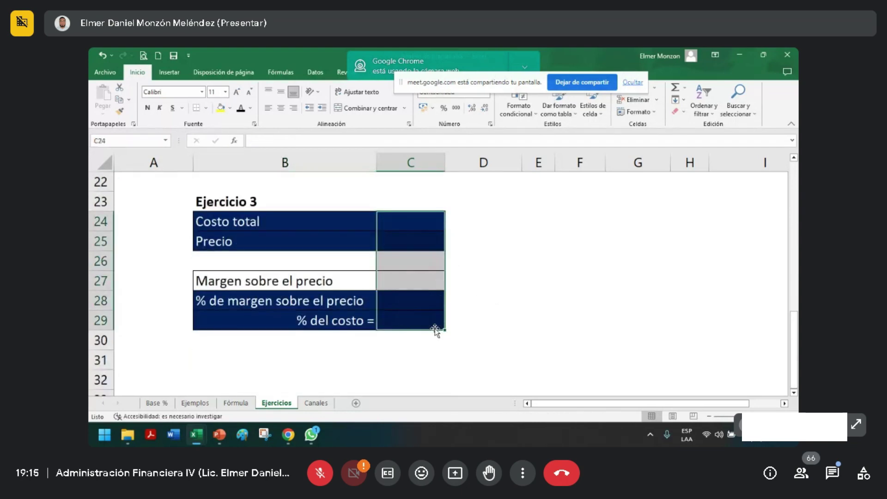
key("alt+Tab")
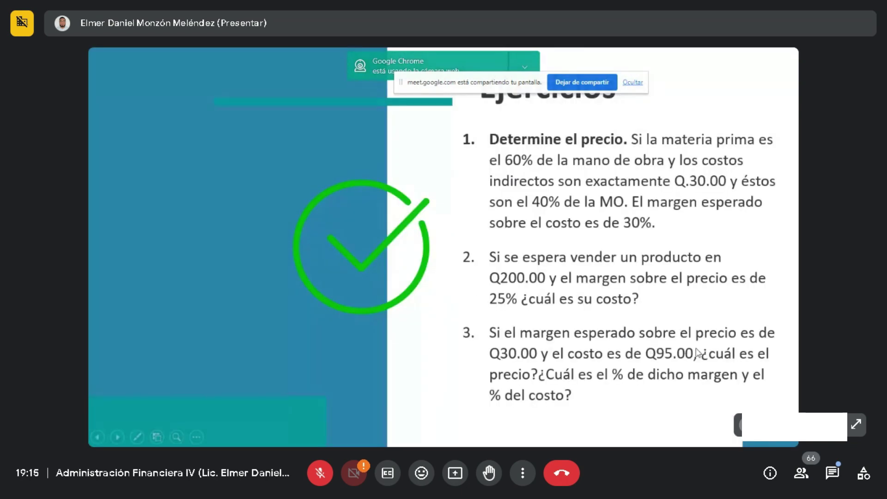
key("alt+Tab")
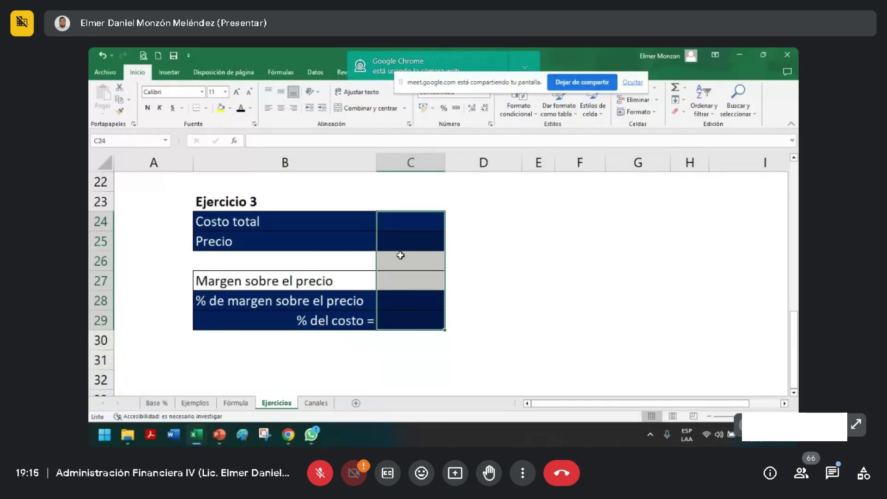
Enter 30 as Ejercicio 3's Margen sobre el precio in C27.
left_click(412, 275)
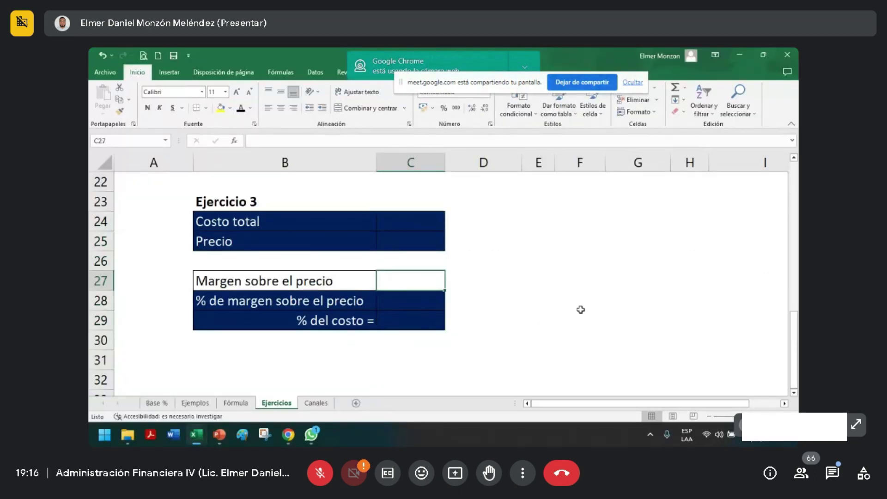
key("Page_Down")
key("Page_Up")
type("30")
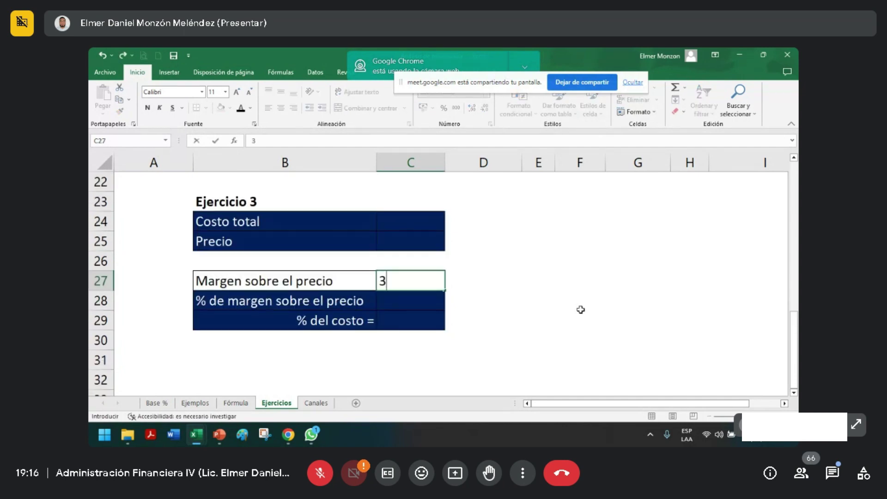
key("Return")
Check exercise 3 on the PowerPoint slide and enter 95 as its Costo total in C24.
key("alt+Tab")
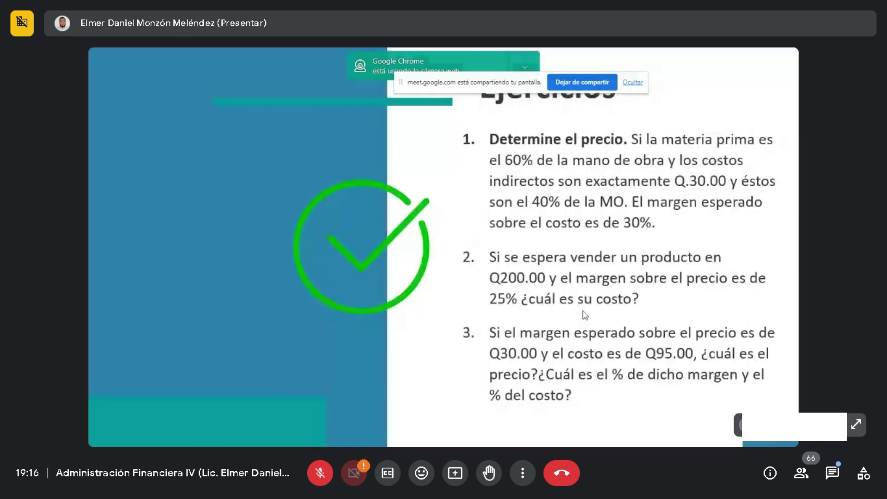
key("alt+Tab")
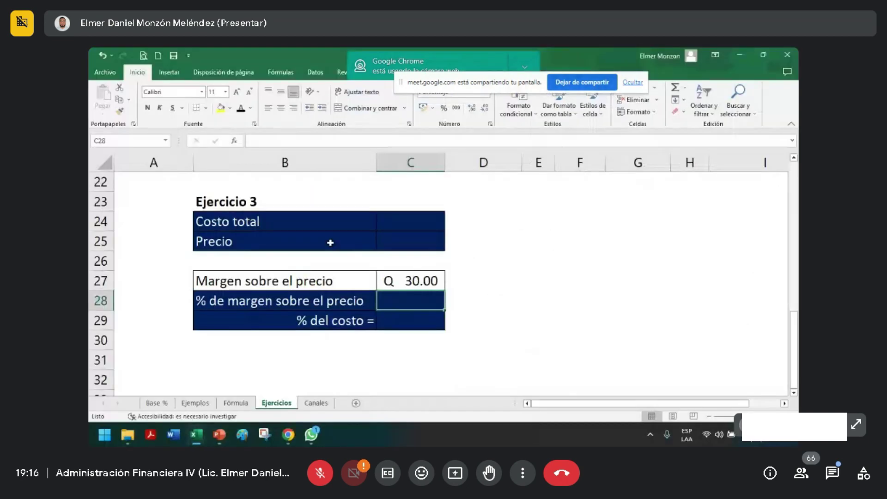
left_click(390, 225)
type("95")
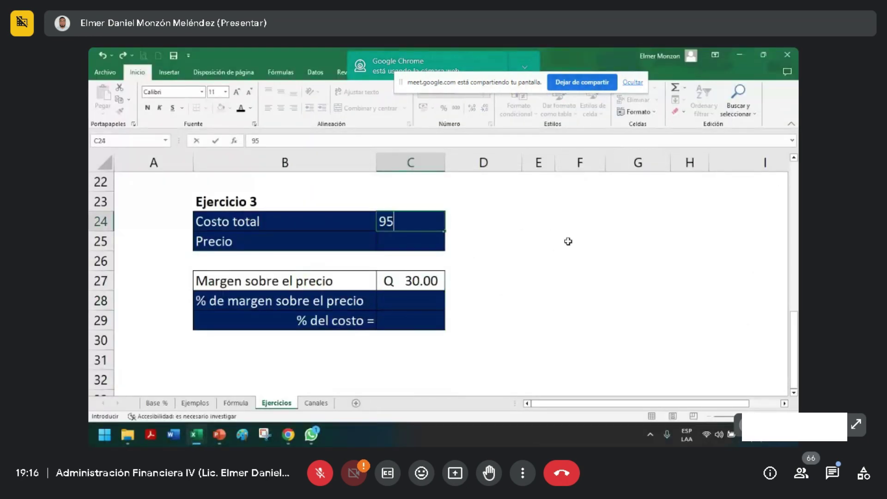
key("Return")
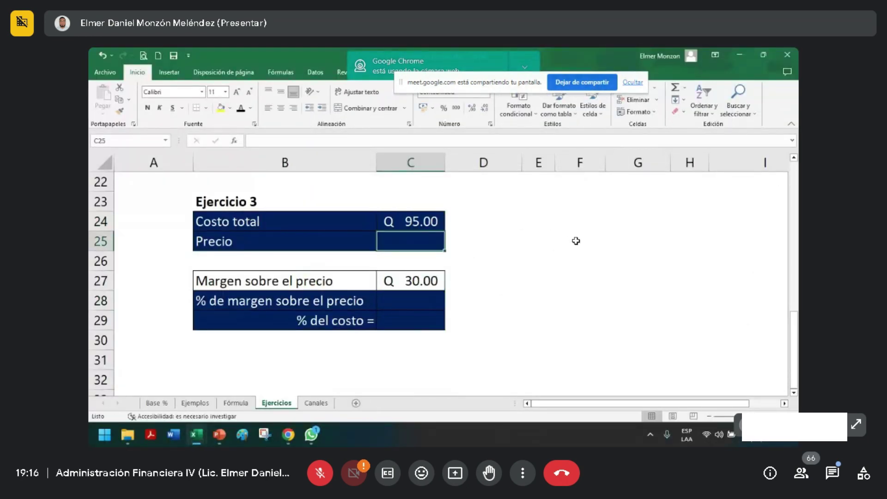
Reread exercise 3's questions on the PowerPoint slide and examine the sheet's Precio, Margen sobre el precio and Costo total rows.
key("alt+Tab")
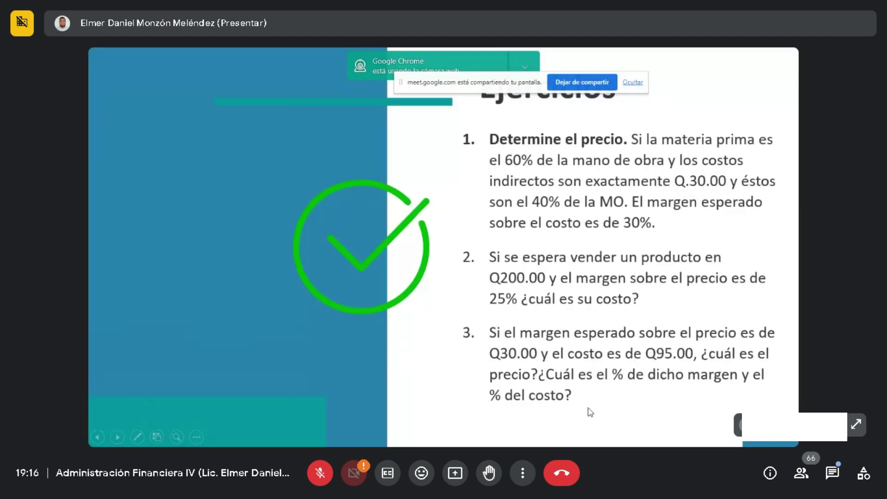
key("alt+Tab")
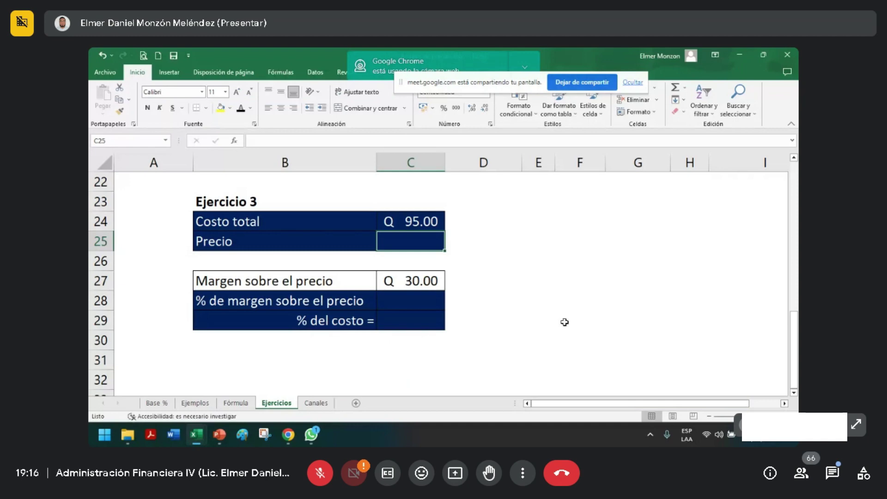
left_click_drag(297, 245, 388, 240)
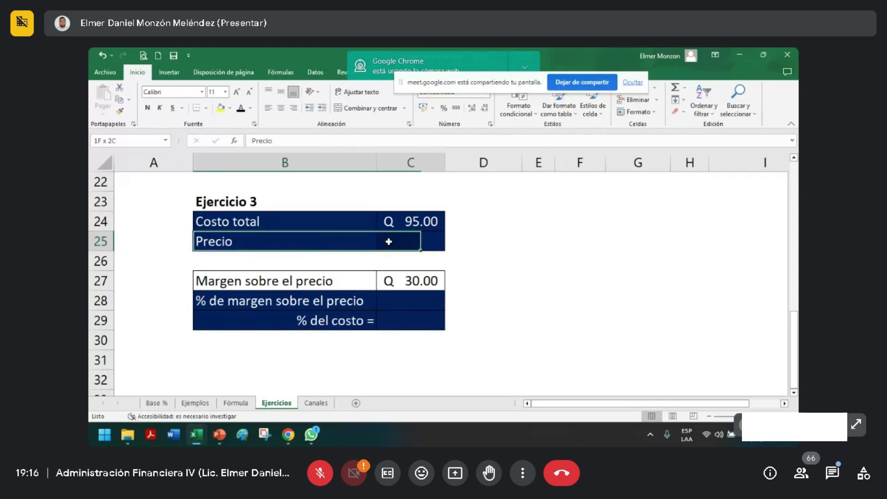
left_click(322, 280)
mouse_move(322, 279)
left_mouse_down()
mouse_move(407, 281)
mouse_move(326, 279)
left_mouse_up()
left_click(408, 281)
left_click_drag(425, 223, 322, 229)
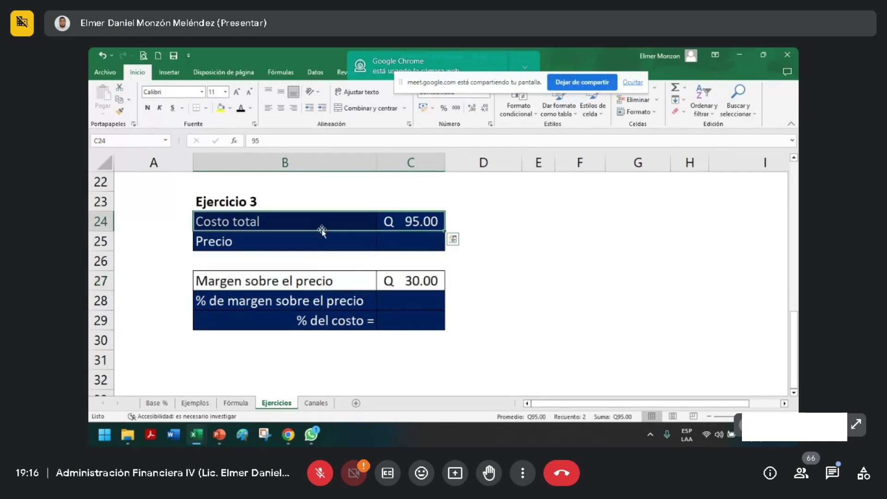
left_click_drag(336, 279, 433, 286)
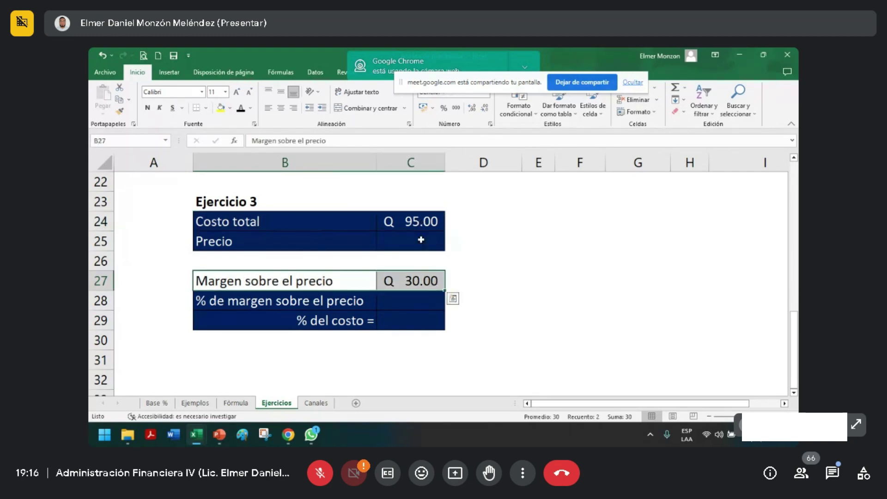
Calculate Ejercicio 3's Precio in C25 as cost plus margin with the formula =C24+C27.
left_click(426, 245)
type("=")
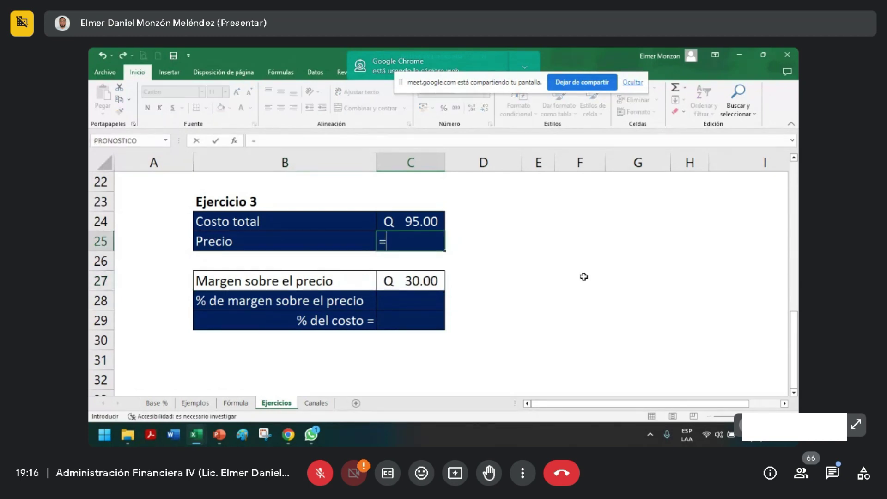
left_click(423, 221)
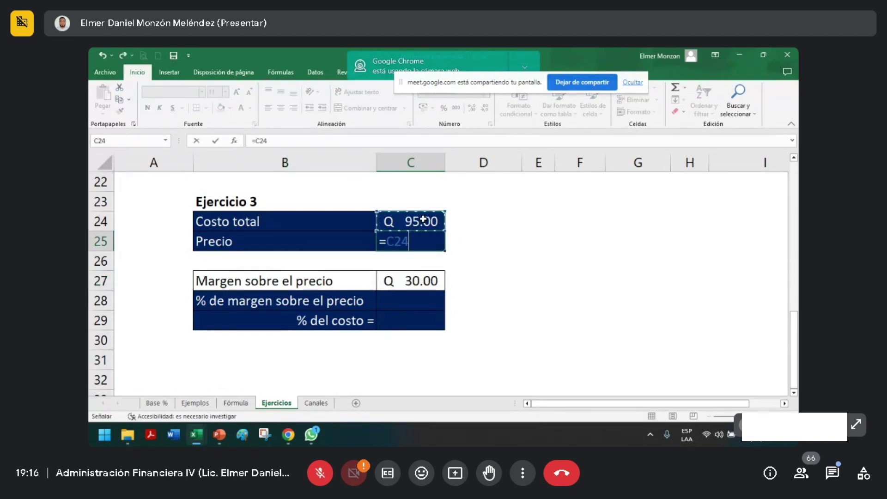
type("+")
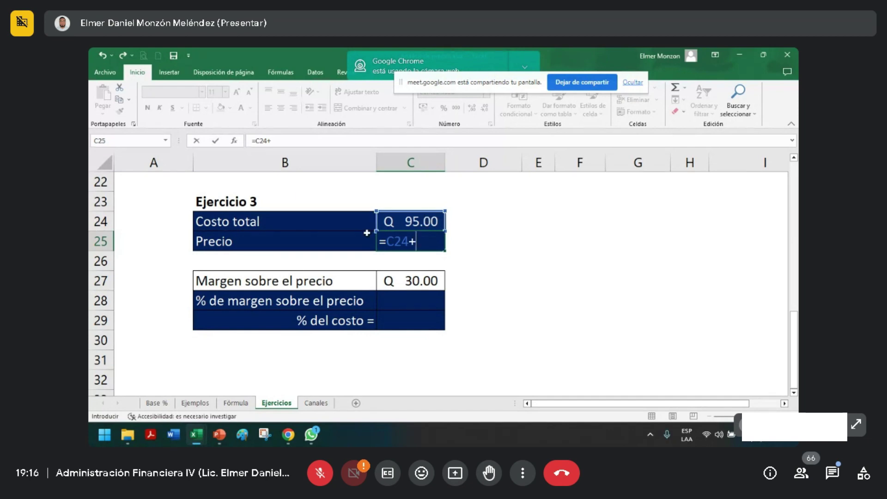
left_click(391, 282)
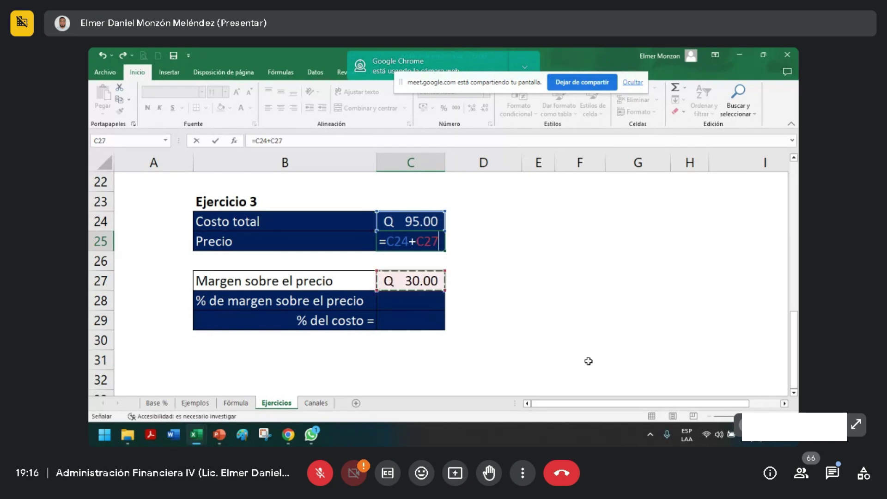
key("Return")
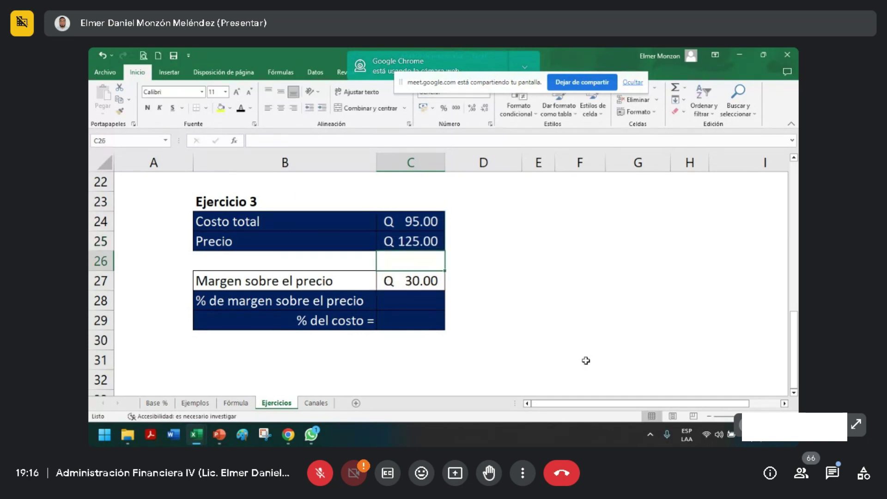
Review how Ejercicio 3's Precio, Margen sobre el precio and Costo total relate to each other.
left_click_drag(326, 244, 427, 241)
left_click_drag(347, 281, 406, 280)
left_click(414, 221)
mouse_move(414, 221)
left_mouse_down()
mouse_move(307, 222)
mouse_move(422, 220)
left_mouse_up()
left_click(350, 219)
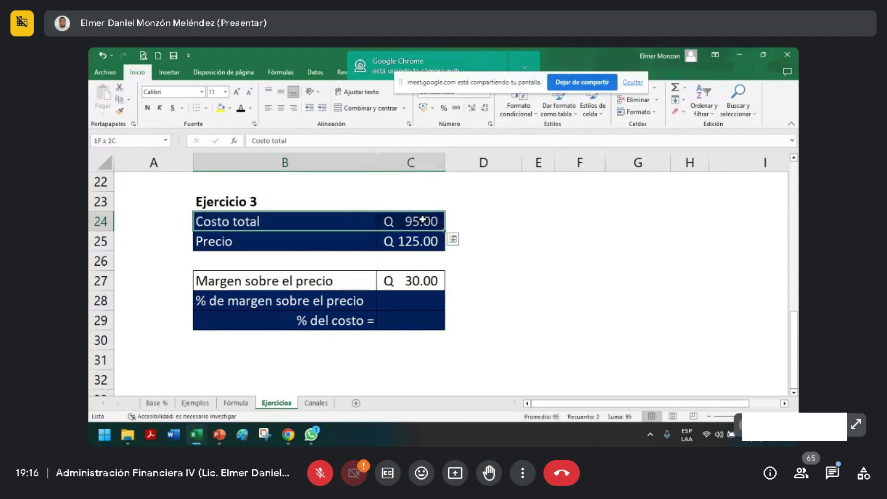
left_click_drag(402, 281, 335, 277)
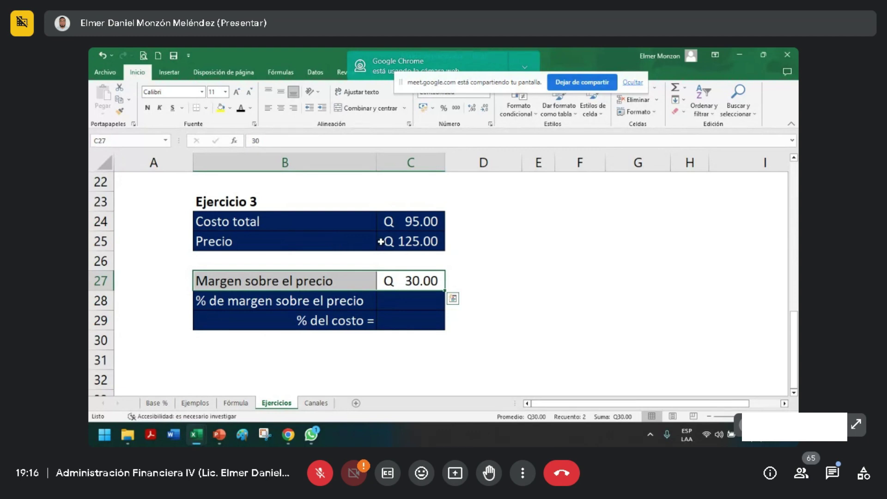
left_click_drag(379, 242, 332, 242)
Calculate Ejercicio 3's % de margen sobre el precio in C28 with the formula =C27/C25.
left_click(423, 298)
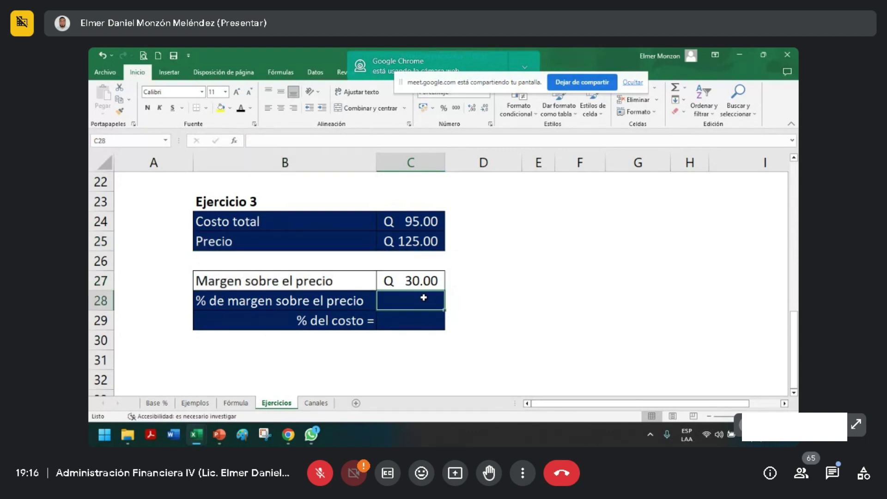
type("=")
left_click(405, 279)
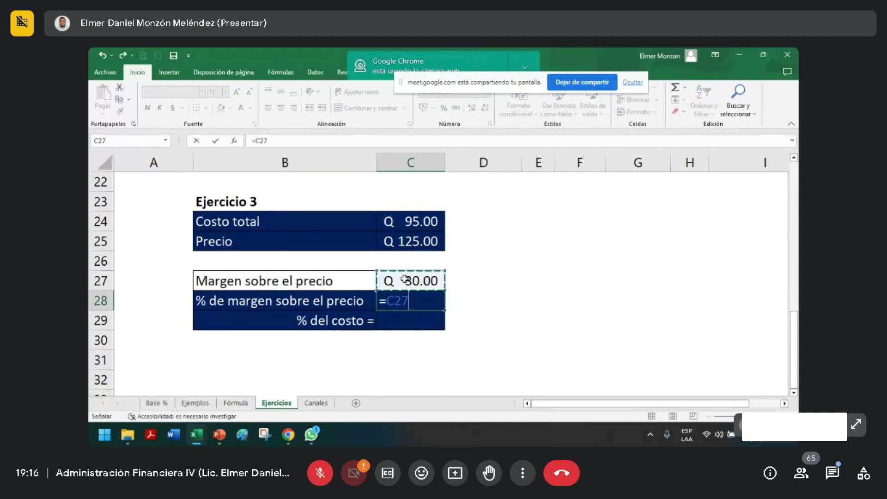
type("/")
left_click(406, 242)
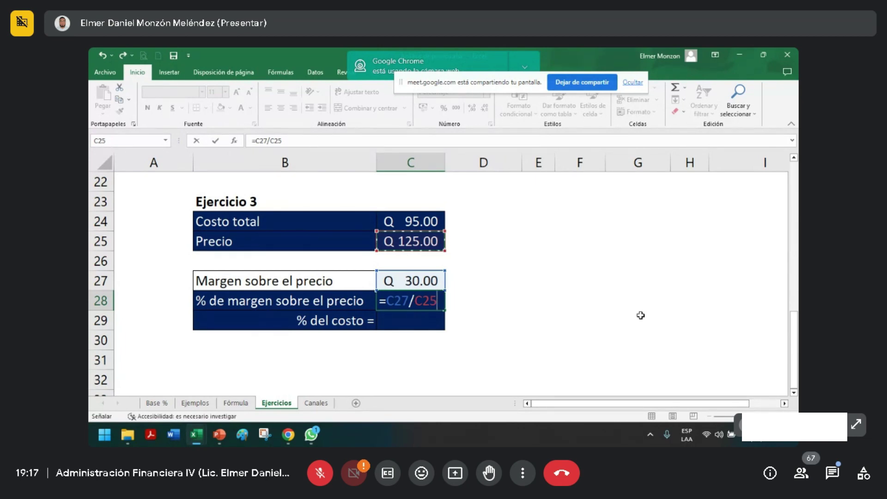
key("Return")
left_click(435, 306)
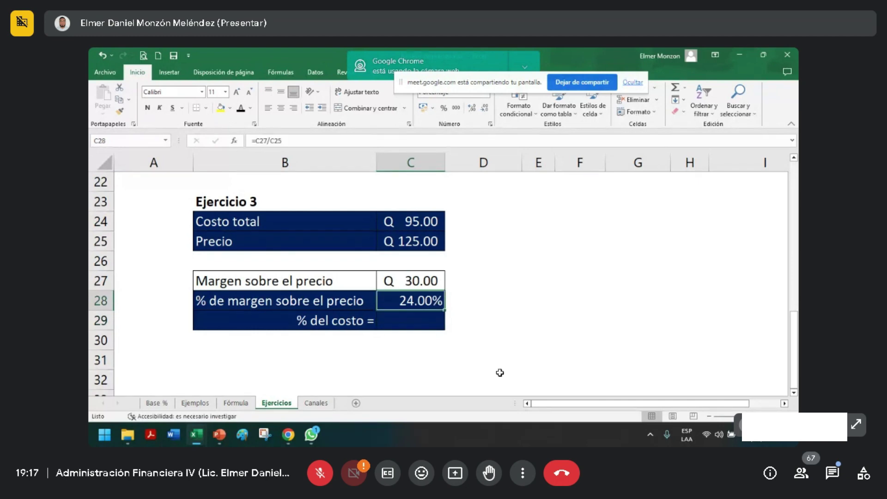
Calculate Ejercicio 3's % del costo in C29 with =1-C28 and review both percentage rows.
left_click(416, 321)
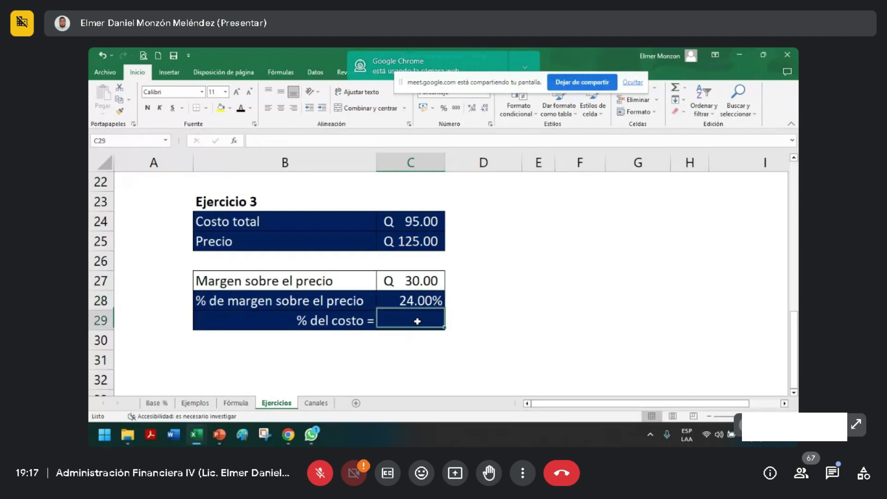
type("=1-")
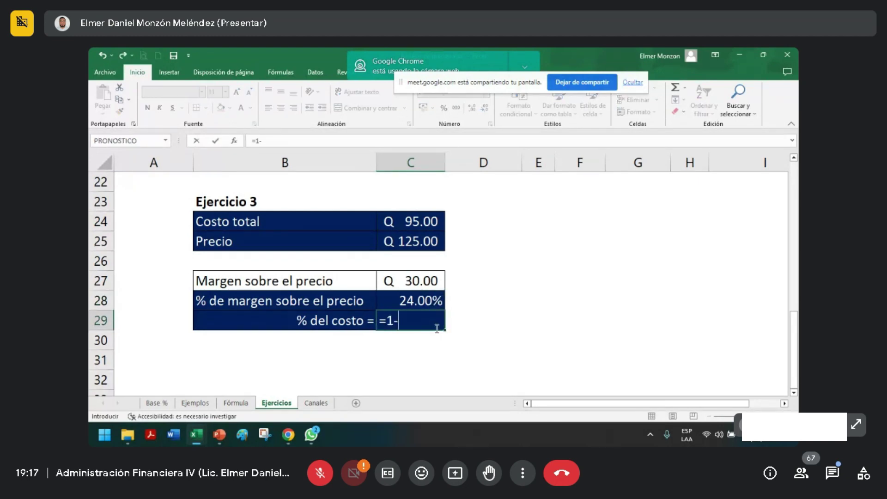
left_click(414, 294)
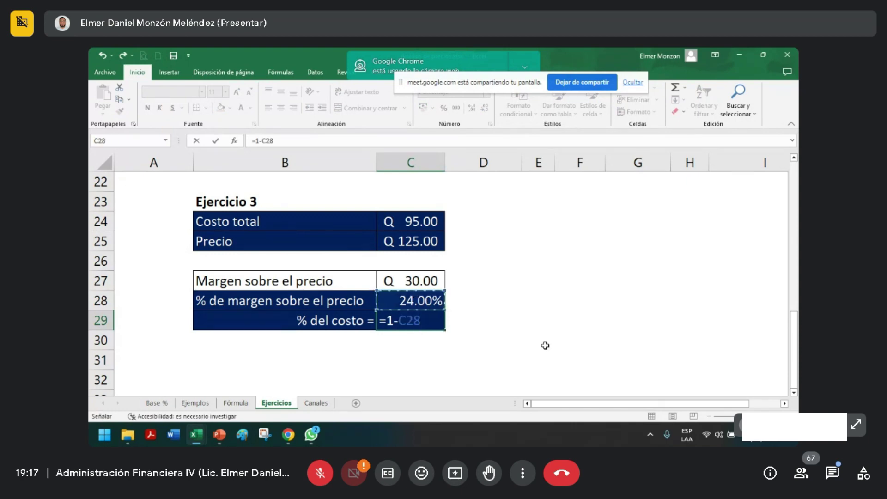
key("Return")
left_click(421, 301)
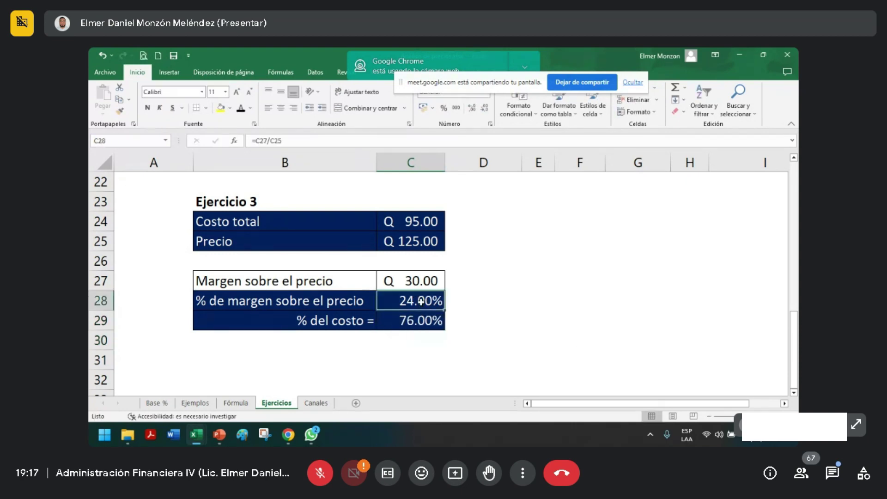
left_click_drag(371, 300, 430, 303)
left_click_drag(348, 319, 394, 319)
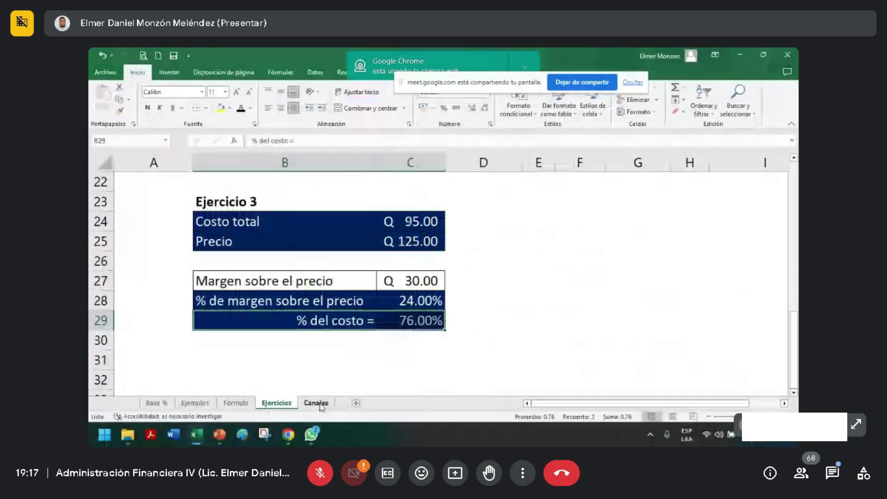
Return to the Ejemplos sheet and compare Ejemplo 4.1's price with the Mercado and P + IVA prices of A, B and C.
left_click(317, 402)
left_click(194, 403)
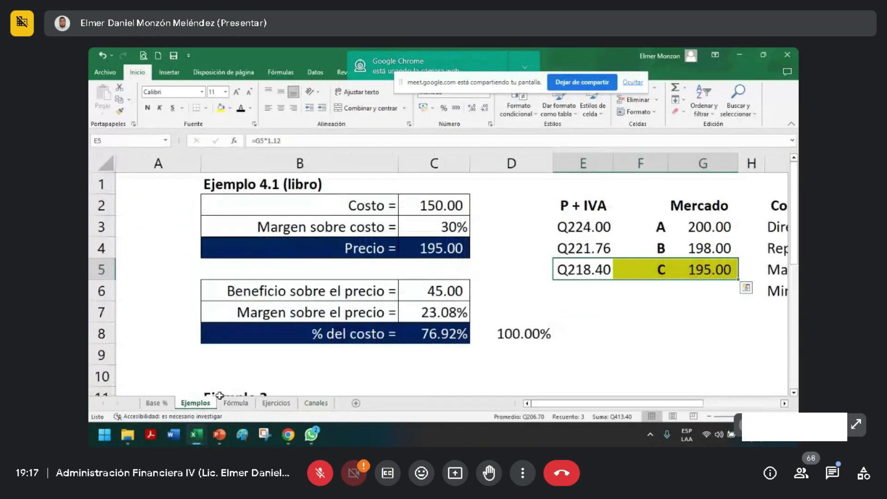
left_click(663, 329)
left_click_drag(635, 402, 652, 406)
left_click_drag(257, 205, 272, 248)
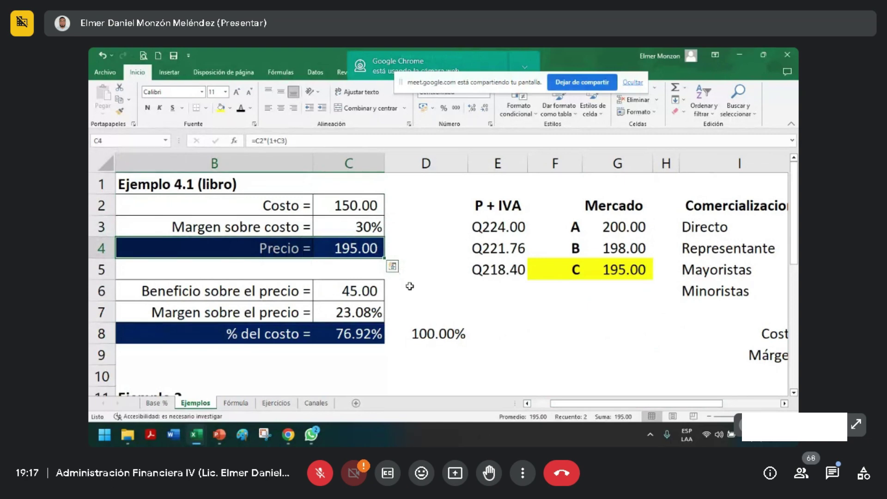
left_click_drag(600, 236, 600, 269)
left_click_drag(561, 226, 619, 273)
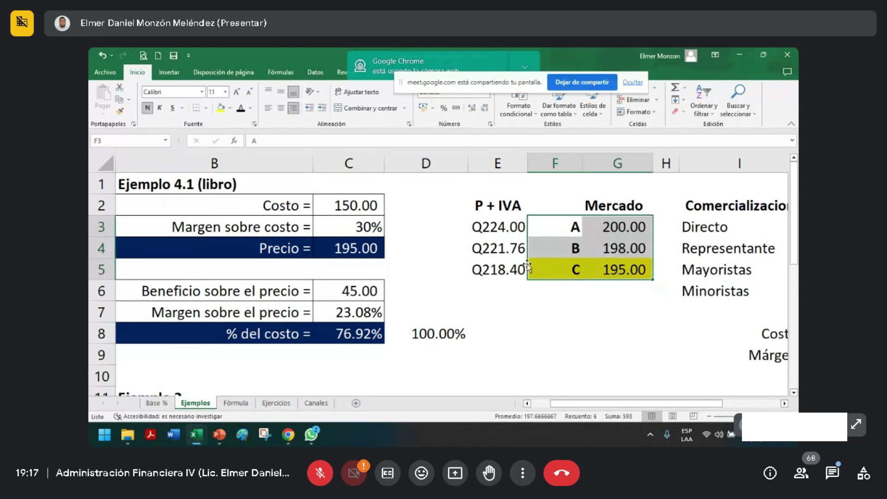
left_click_drag(489, 269, 620, 271)
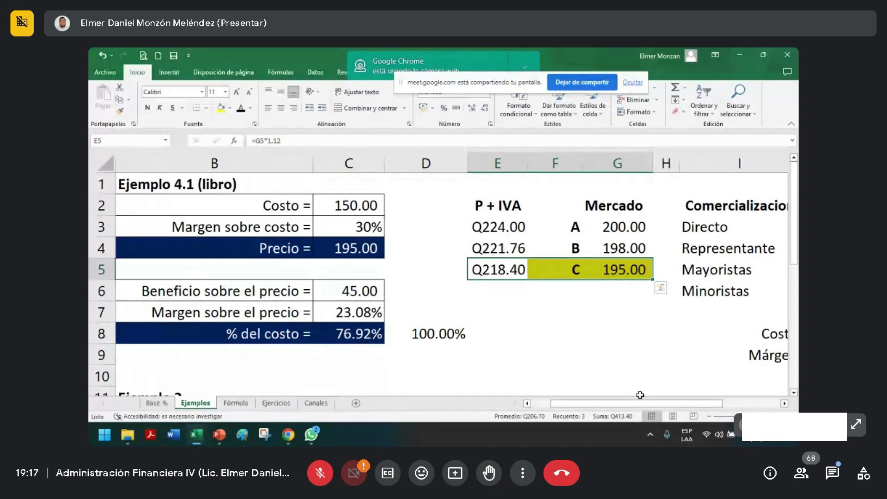
left_click(631, 318)
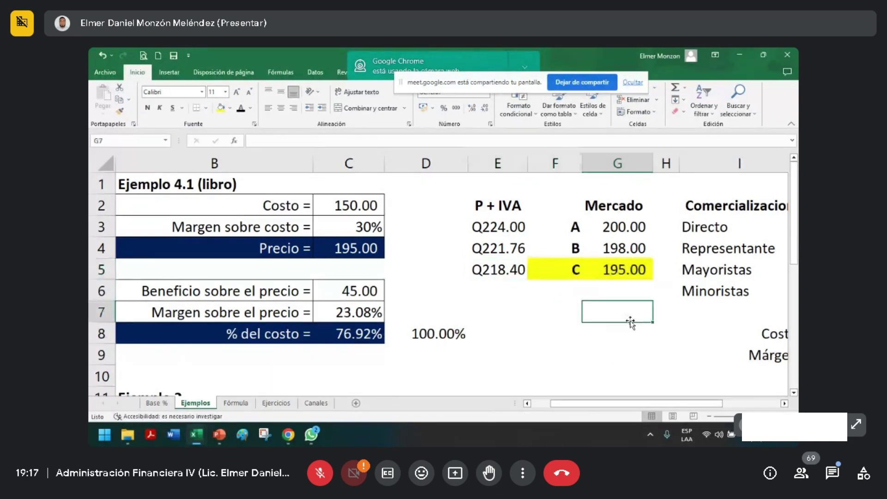
Switch to the presentation's Comercialización slide to review the basic channels from producer to final consumer, and return to the Excel workbook.
key("alt+Tab")
key("Escape")
key("alt+Tab")
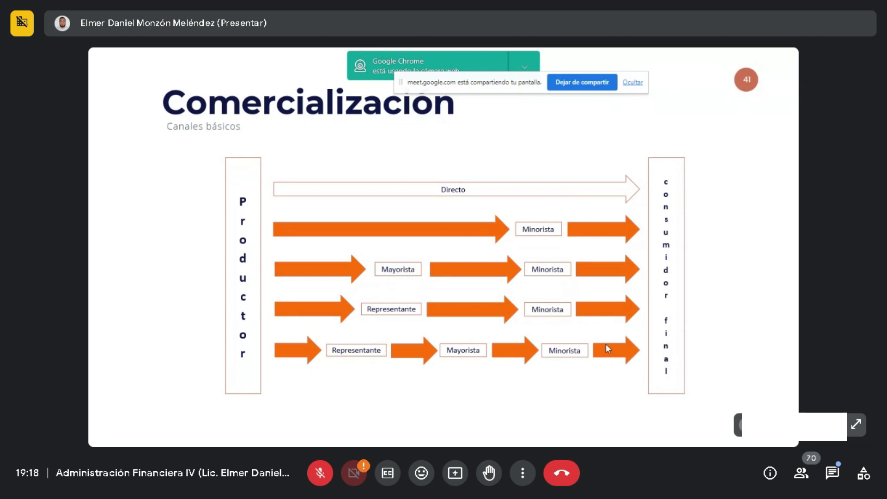
key("alt+Tab")
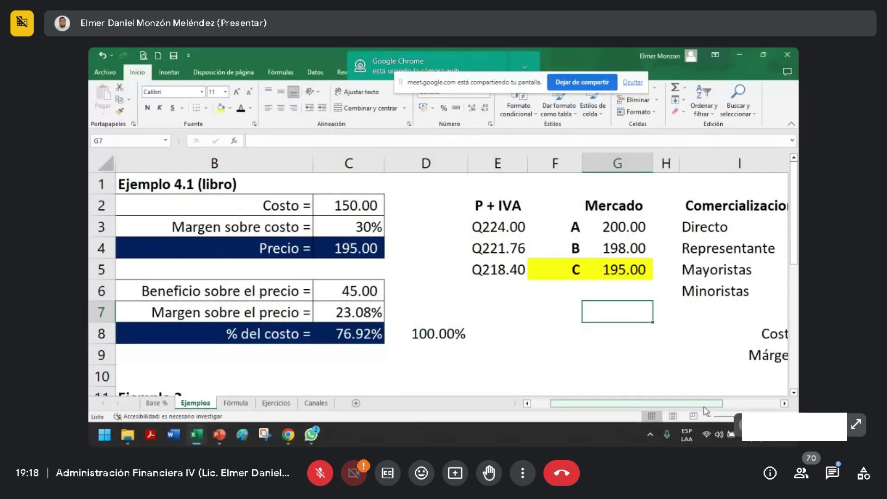
Highlight the Directo row of the Comercializacion table in yellow from its name to its precio, cells I3:K3.
left_click_drag(705, 407, 744, 407)
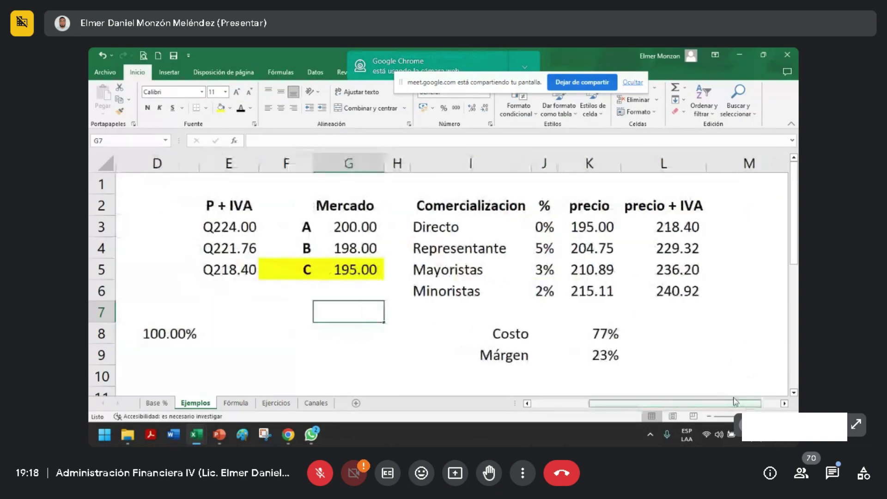
left_click_drag(439, 231, 564, 234)
left_click(221, 108)
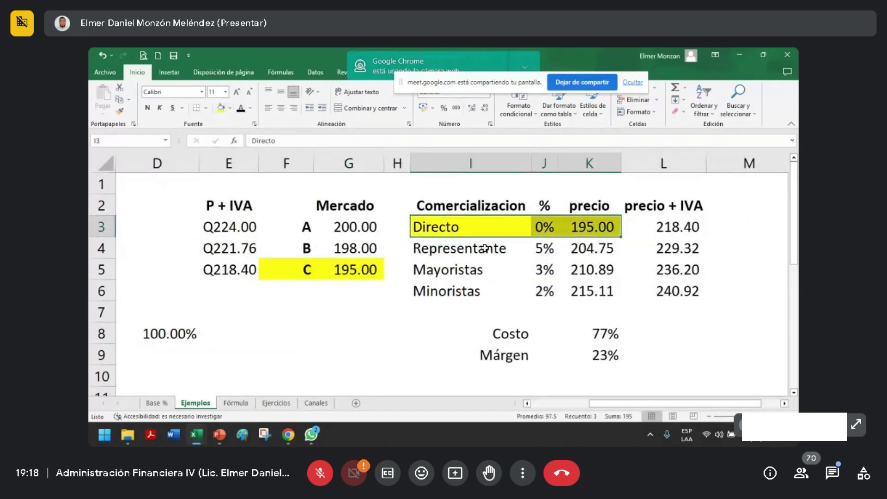
left_click(671, 335)
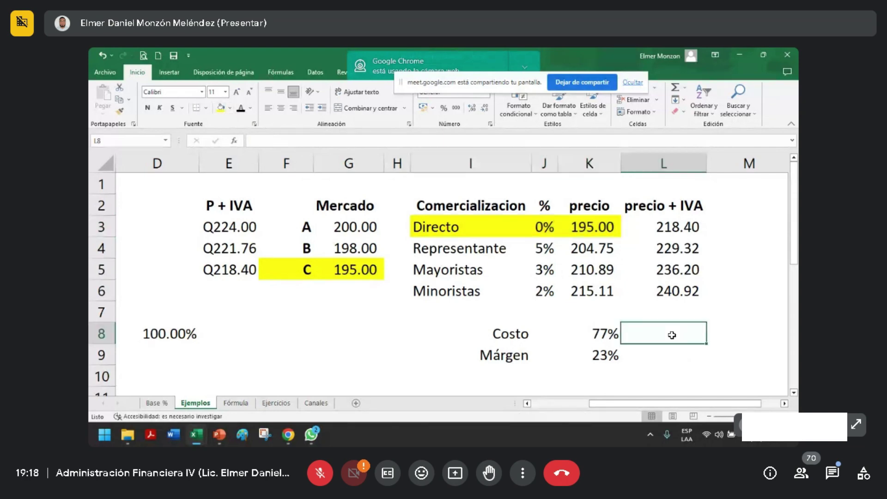
Compare the Directo channel's precio with Ejemplo 4.1's Margen sobre el precio, and return to the Comercializacion table.
left_click(456, 228)
left_click(608, 226)
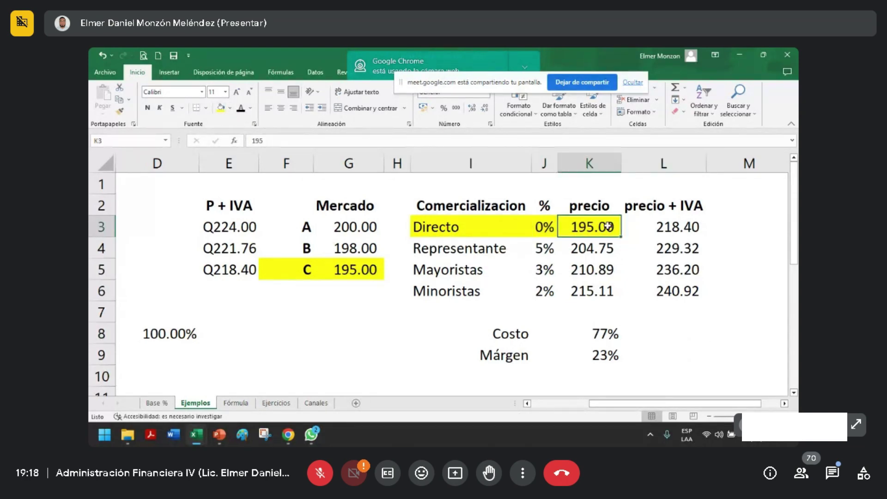
scroll(321, 301, "left", 3)
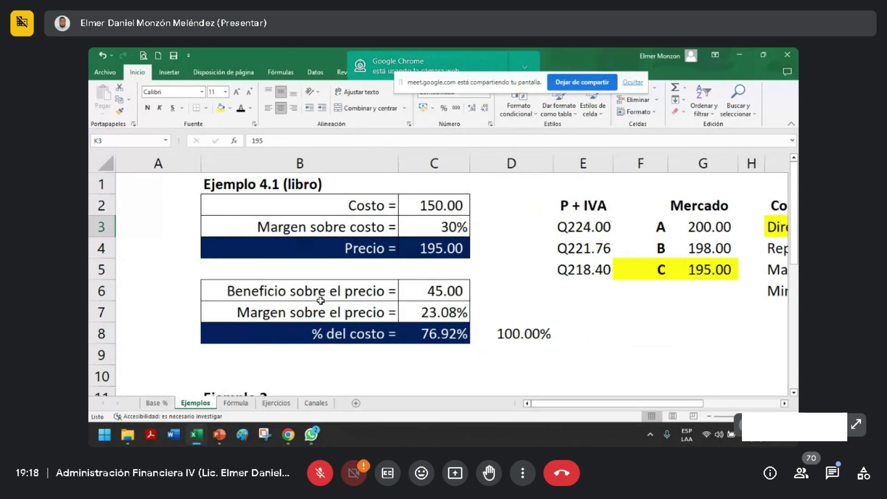
left_click_drag(323, 312, 451, 315)
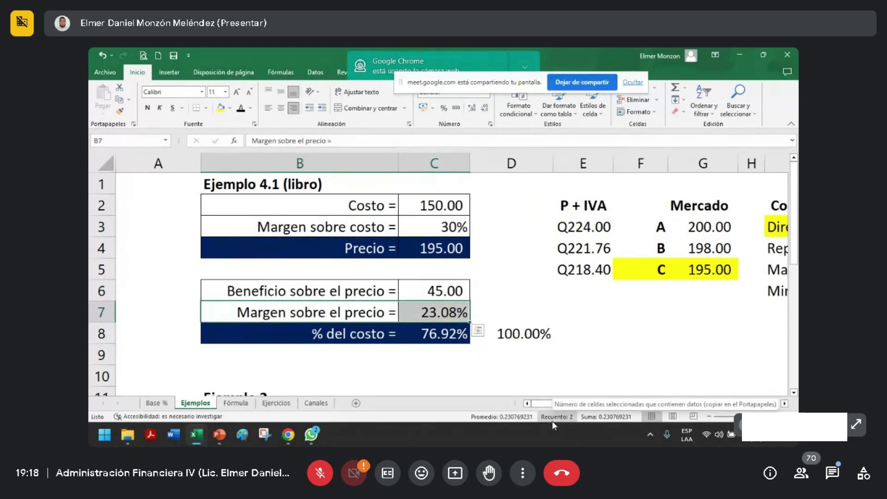
left_click_drag(559, 403, 645, 398)
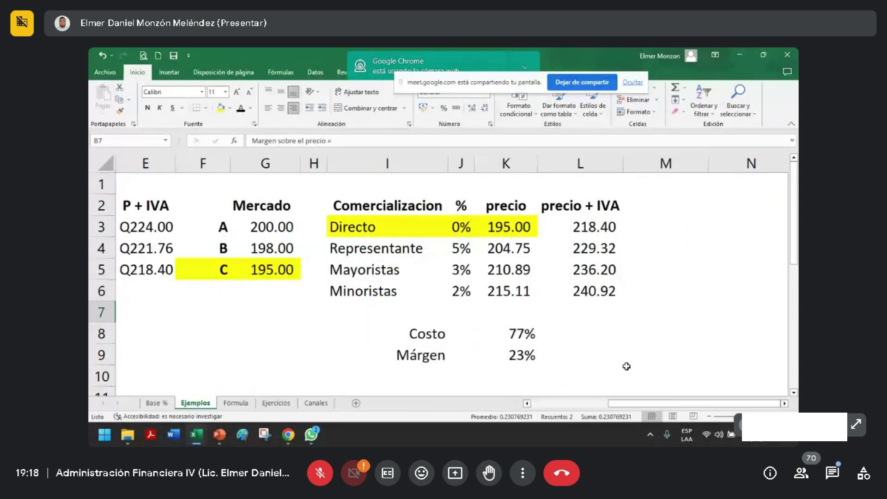
Review the Directo channel's percentage and precio, and highlight its precio + IVA in L3 in yellow.
left_click(369, 226)
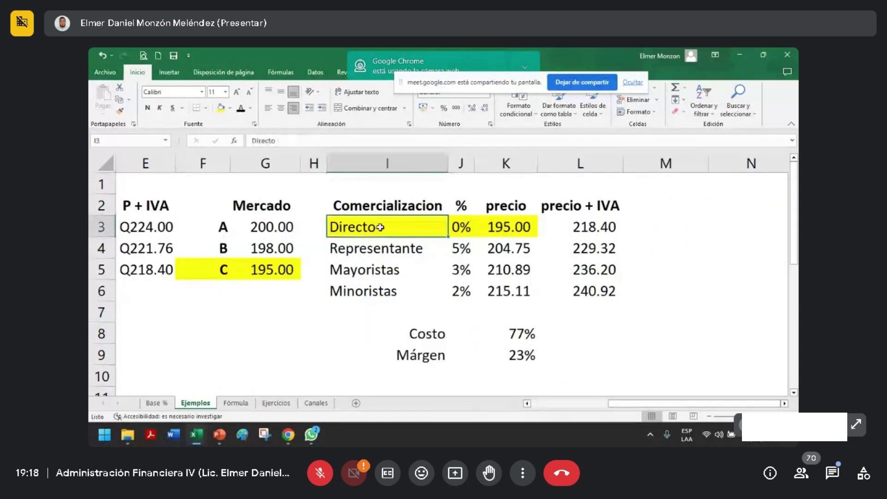
left_click(461, 227, "ctrl")
left_click(512, 226)
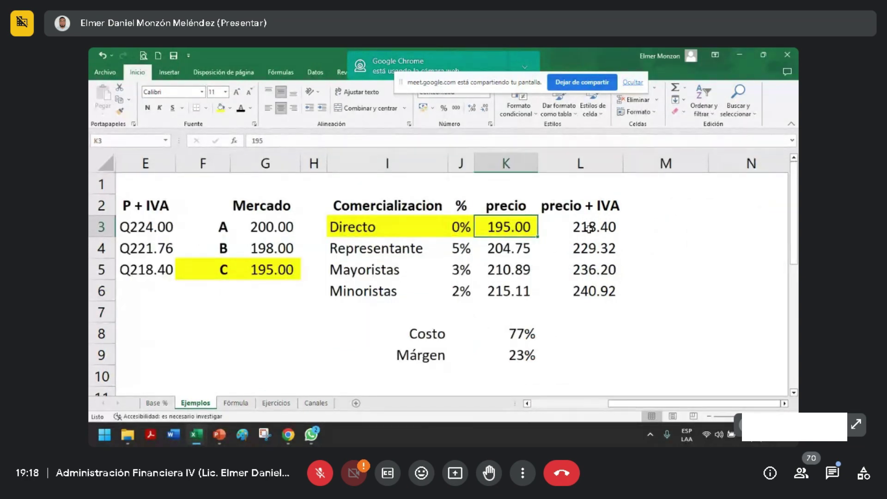
left_click(588, 230)
left_click(221, 110)
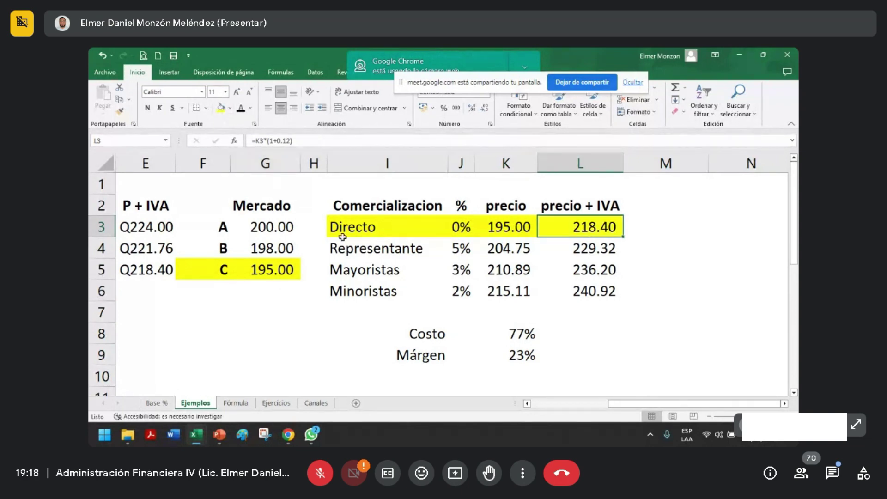
left_click(645, 348)
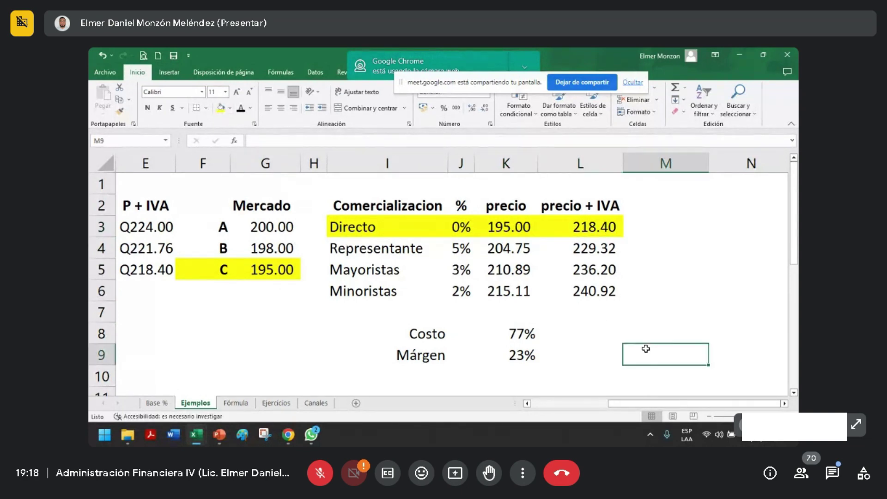
Highlight the Representante row in yellow from its name to its precio, cells I4:K4.
left_click_drag(517, 224, 481, 221)
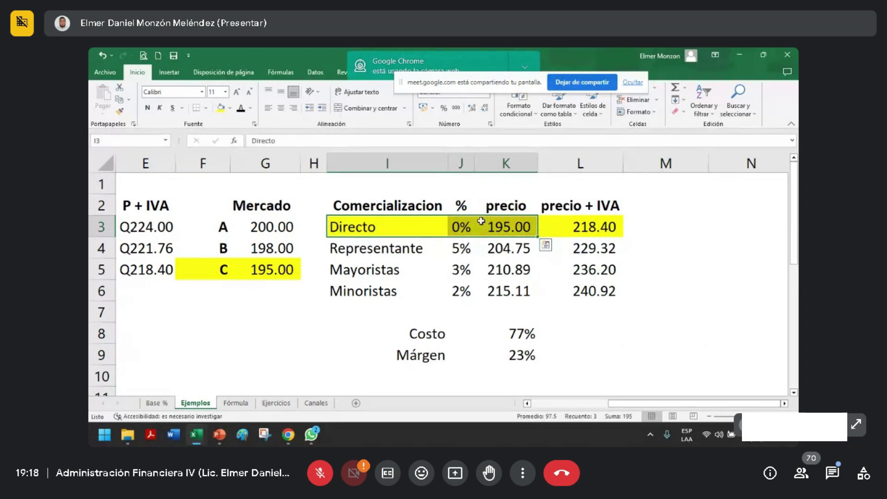
left_click(369, 252)
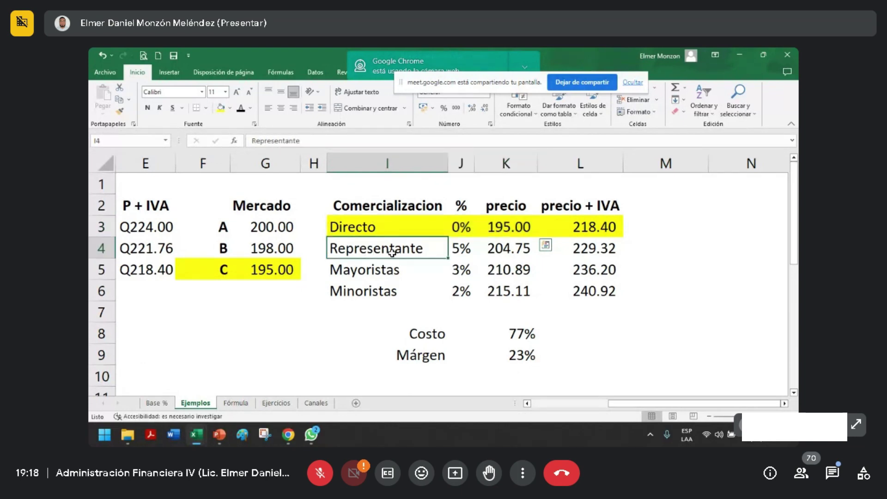
left_click_drag(392, 251, 513, 252)
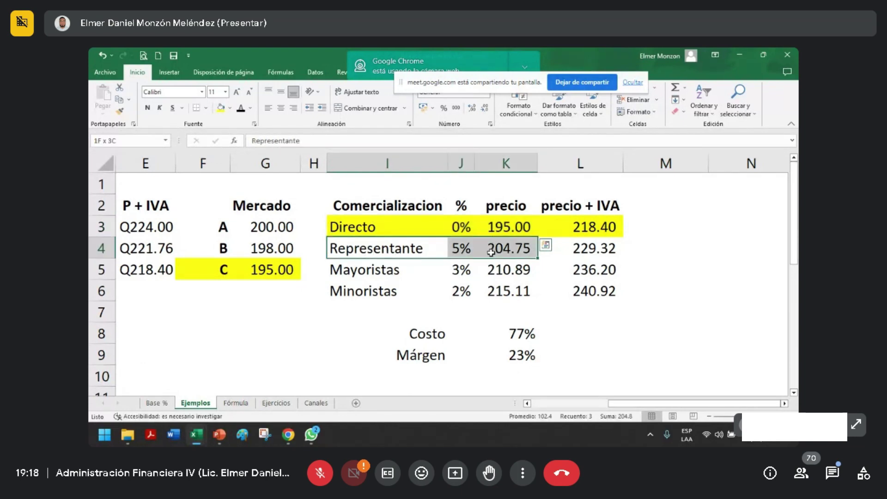
left_click(218, 109)
Review the Representante channel's percentage and how its precio and precio + IVA follow from it.
left_click(466, 251)
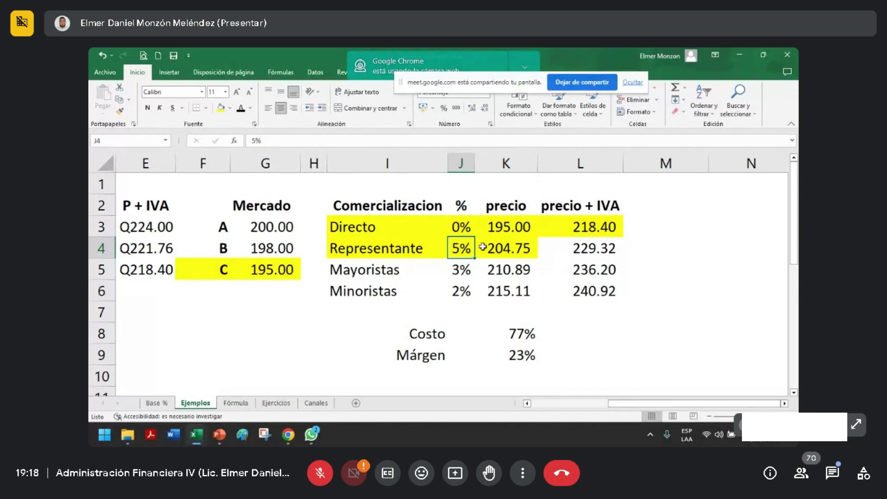
left_click(516, 252)
left_click_drag(516, 249, 577, 248)
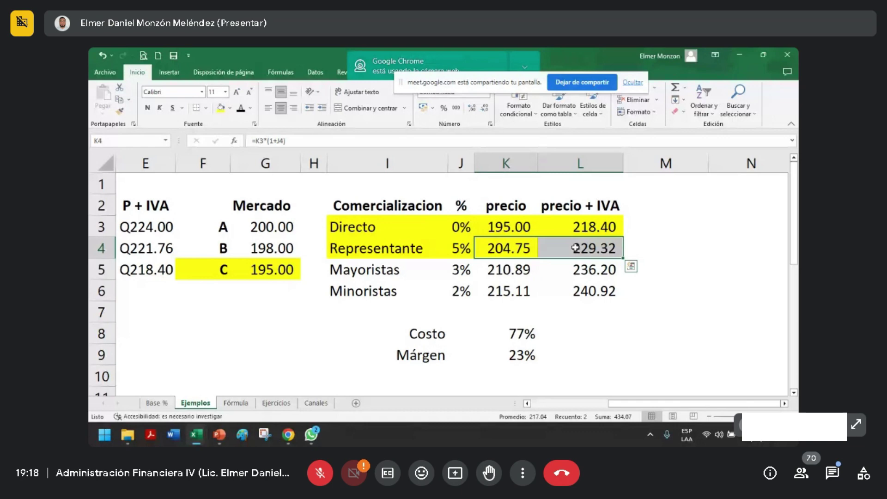
left_click(514, 246)
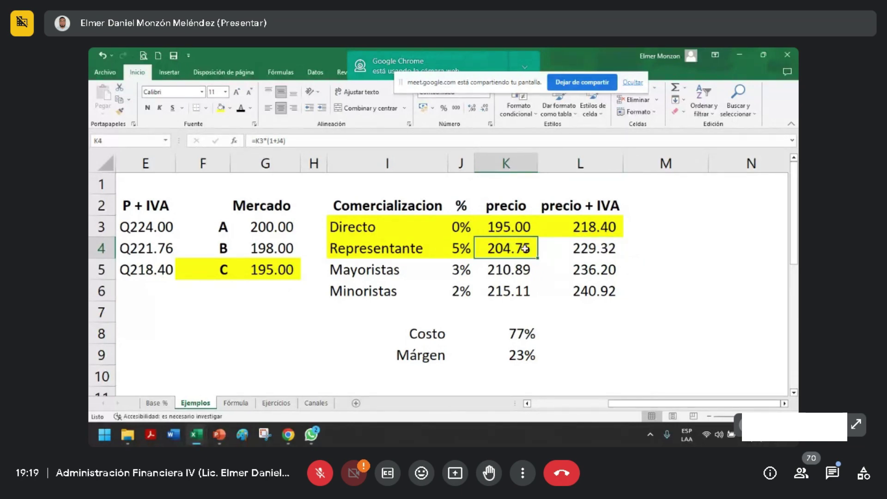
left_click_drag(427, 250, 479, 247)
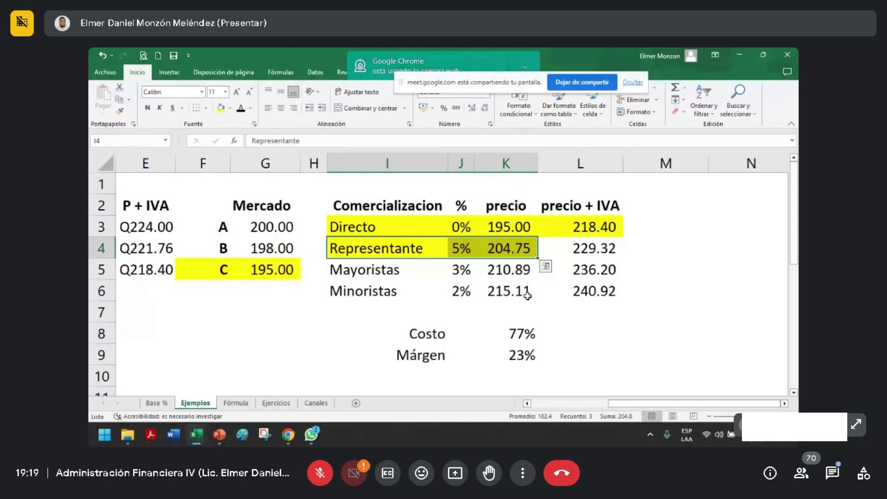
left_click(421, 247)
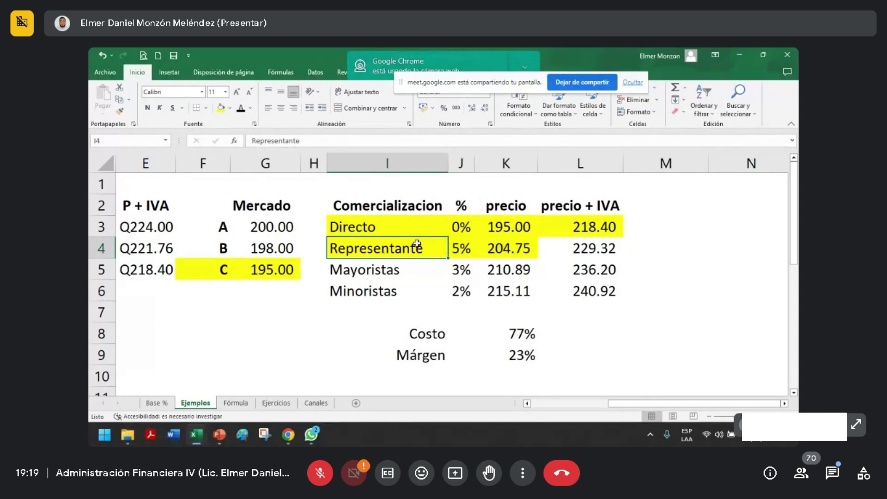
Highlight the Mayoristas row in yellow across I5:K5 and review its percentage and precio.
left_click(394, 264)
left_click_drag(410, 262, 499, 261)
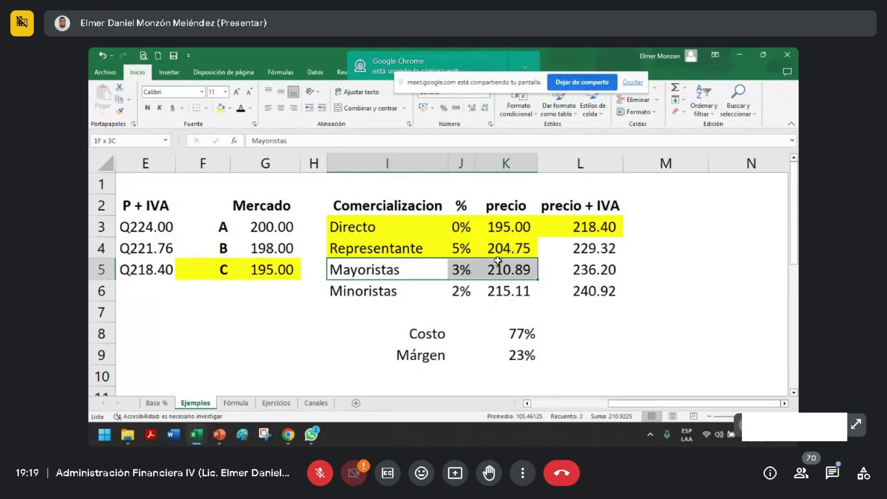
left_click(220, 107)
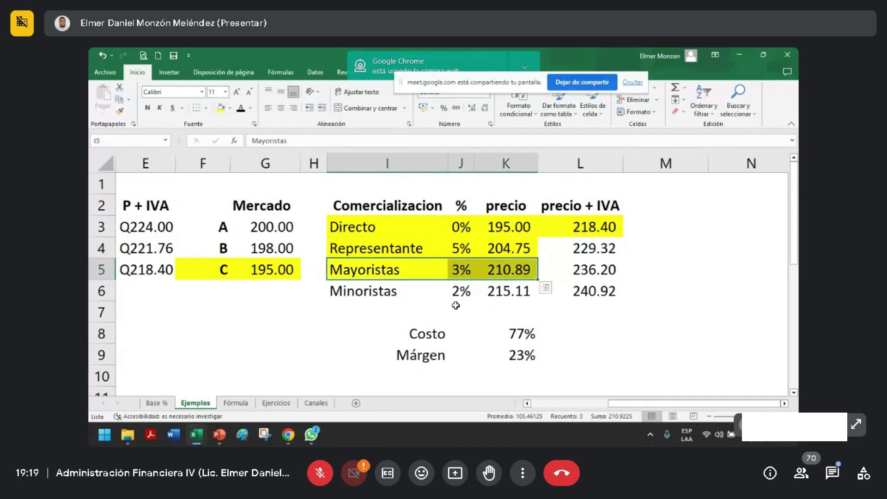
left_click(460, 271)
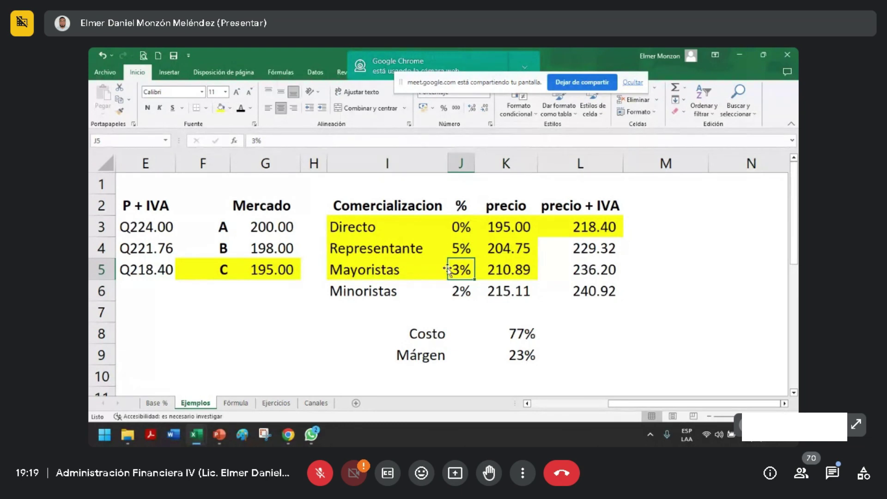
left_click_drag(511, 266, 388, 269)
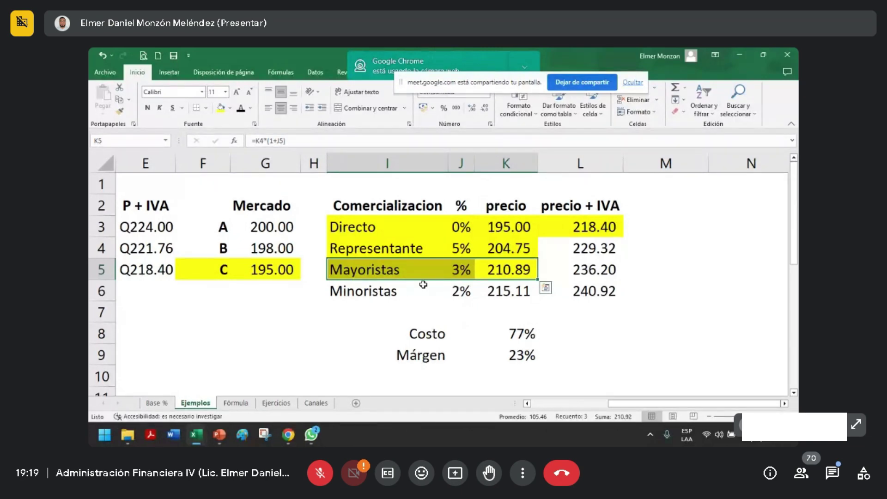
Highlight the Minoristas row in yellow across I6:K6 and check its percentage.
left_click_drag(369, 294, 508, 291)
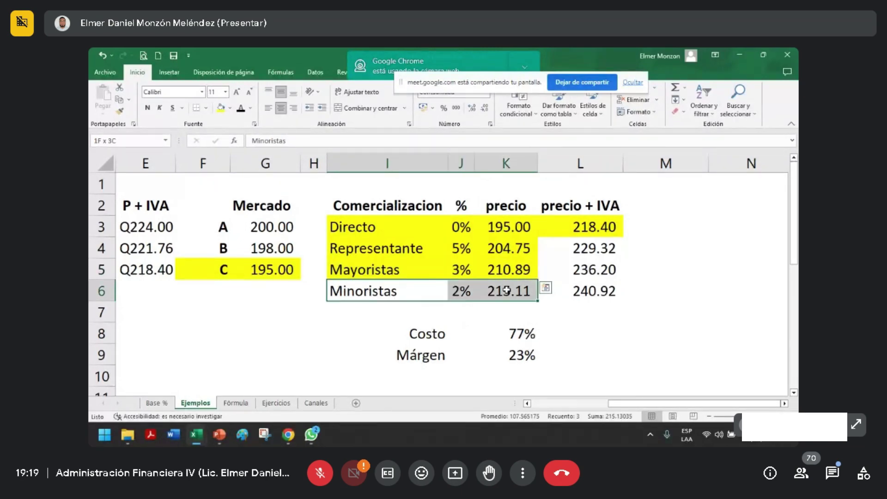
left_click(222, 109)
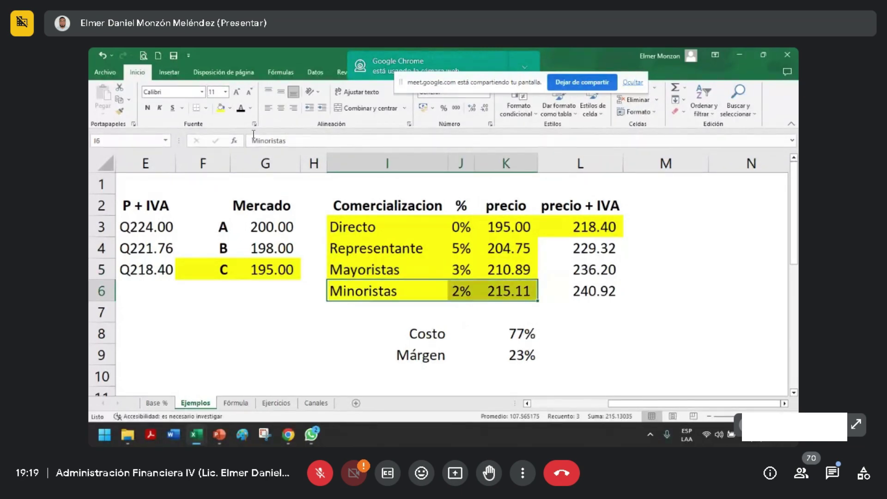
left_click(464, 291)
Compare the Representante, Mayoristas and Minoristas percentages in J4:J6 and examine how the Minoristas precio is calculated.
left_click_drag(461, 248, 460, 295)
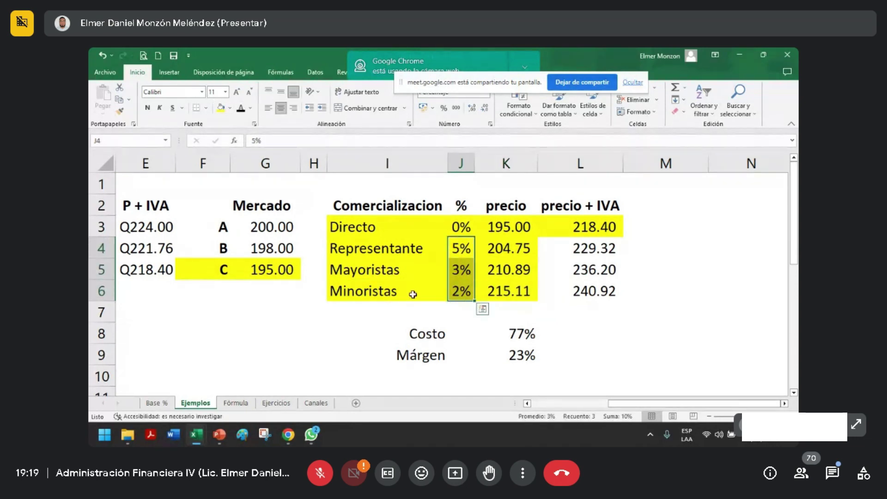
left_click_drag(401, 291, 461, 291)
left_click(500, 292)
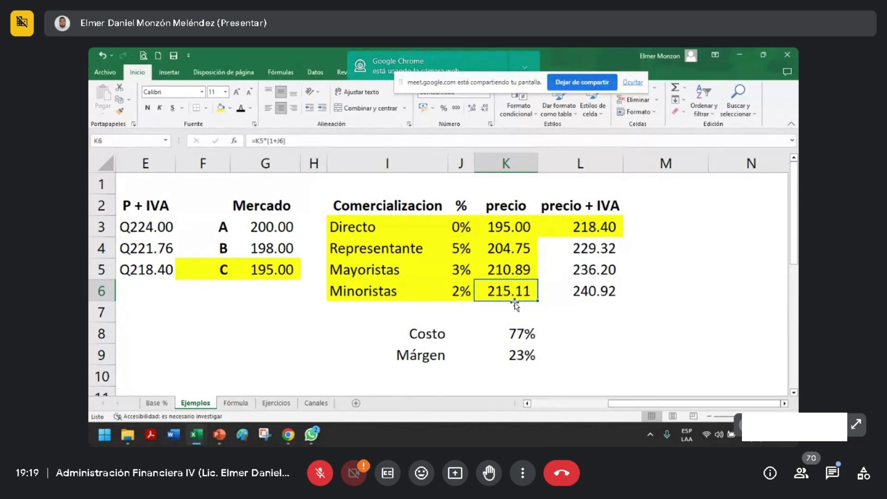
left_click_drag(512, 290, 443, 296)
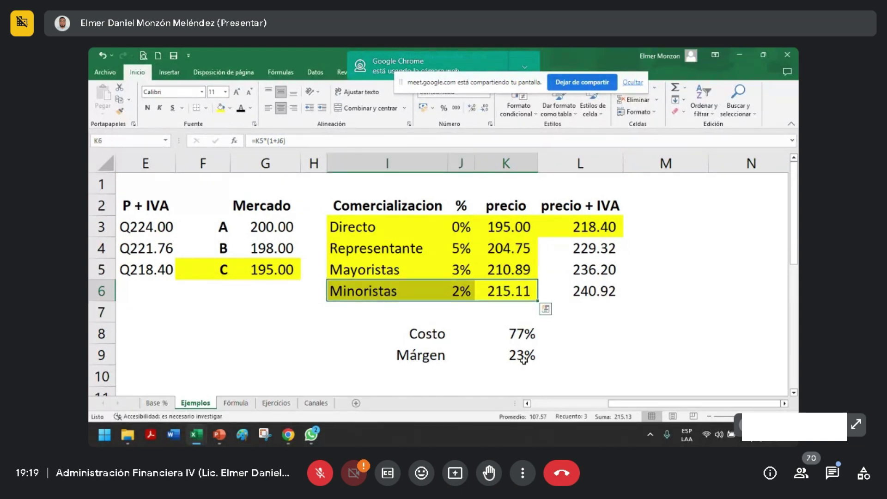
Highlight competitor A and its Mercado price in yellow, cells F3:G3.
left_click(221, 226)
left_click_drag(230, 226, 272, 227)
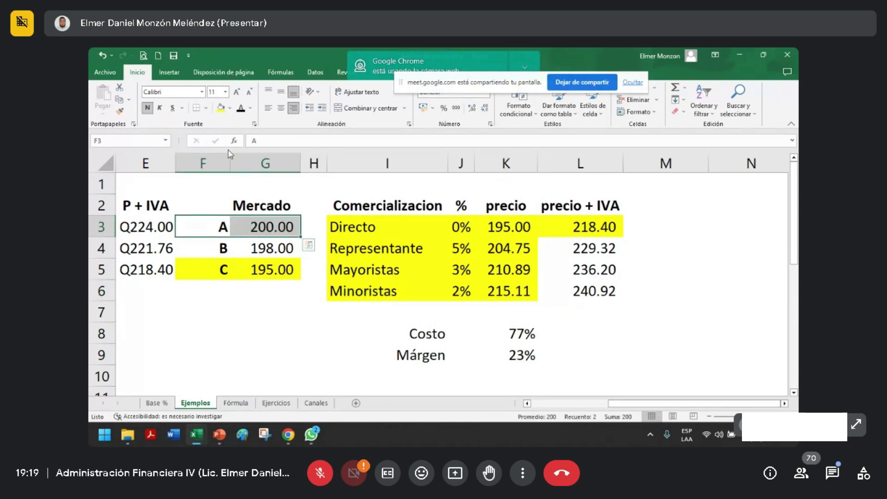
left_click(221, 107)
left_click(581, 311)
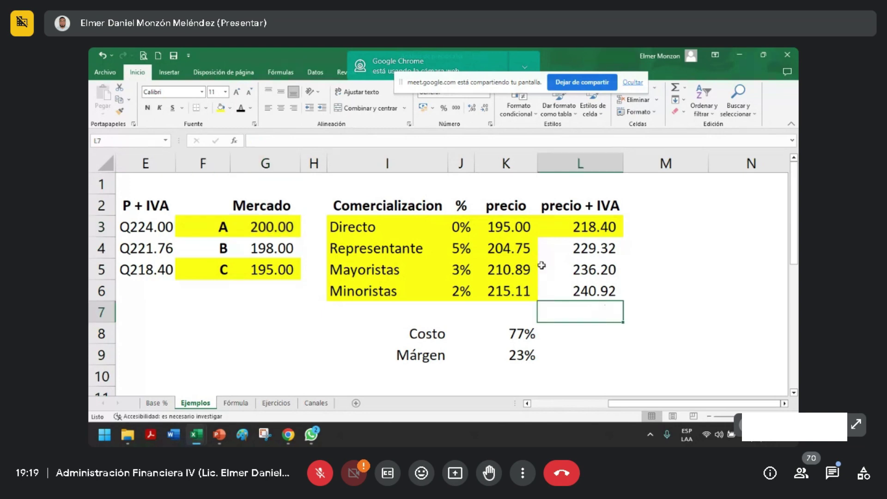
Compare the precio of all four channels in K3:K6, focusing on the Minoristas row.
left_click_drag(506, 226, 504, 290)
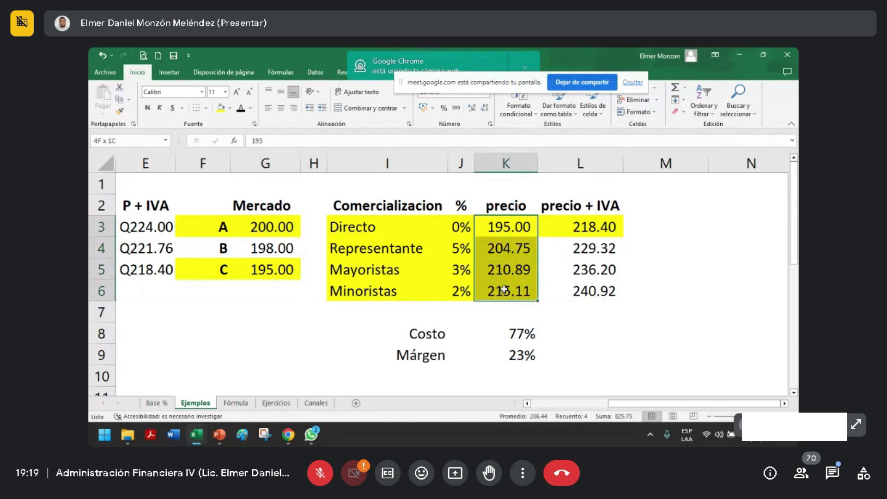
left_click_drag(393, 291, 498, 285)
left_click(519, 289)
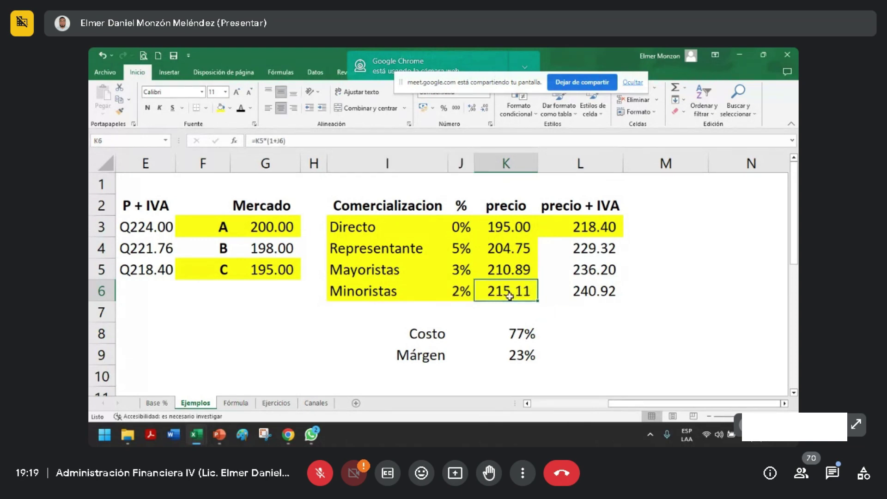
left_click_drag(402, 287, 494, 285)
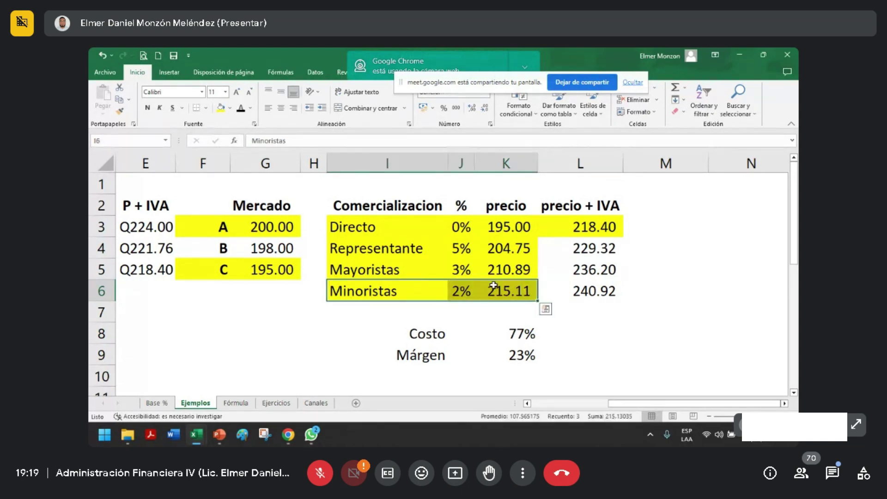
Color the text of the Minoristas row red across I6:K6.
left_click(250, 108)
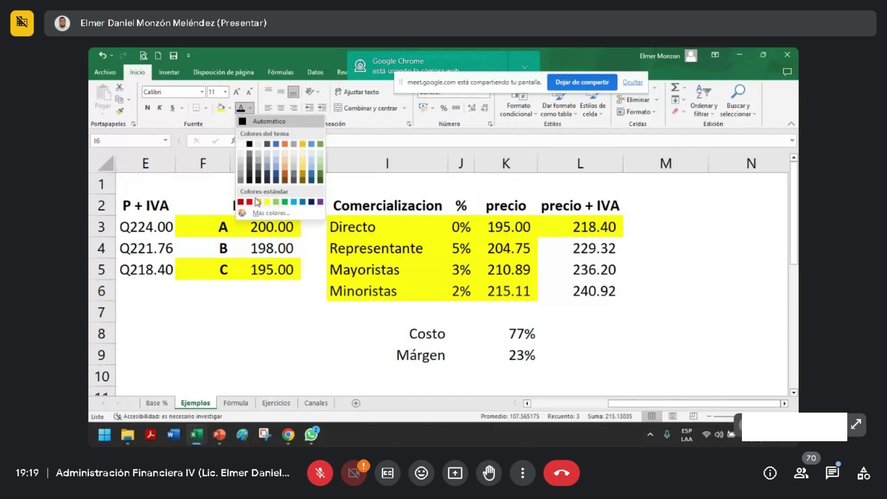
left_click(250, 202)
left_click(749, 372)
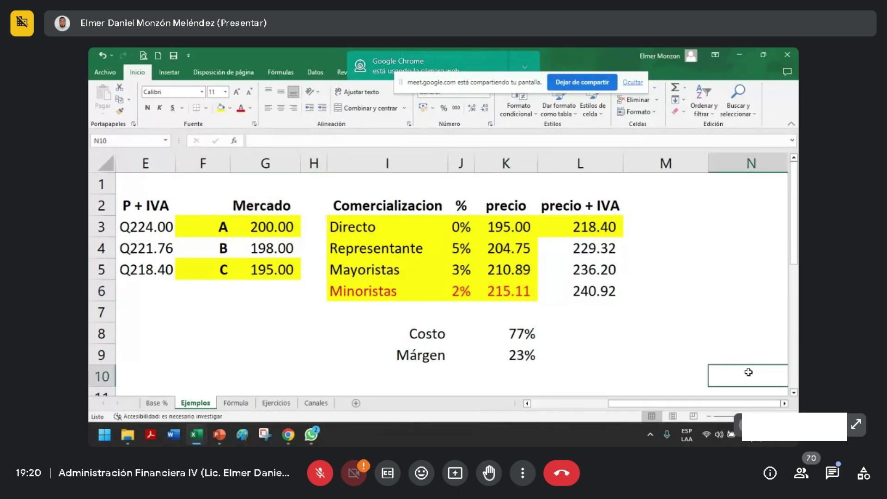
Compare the Mercado prices of competitors A, B and C with the Directo and Minoristas rows.
left_click(218, 228)
left_click_drag(218, 228, 268, 228)
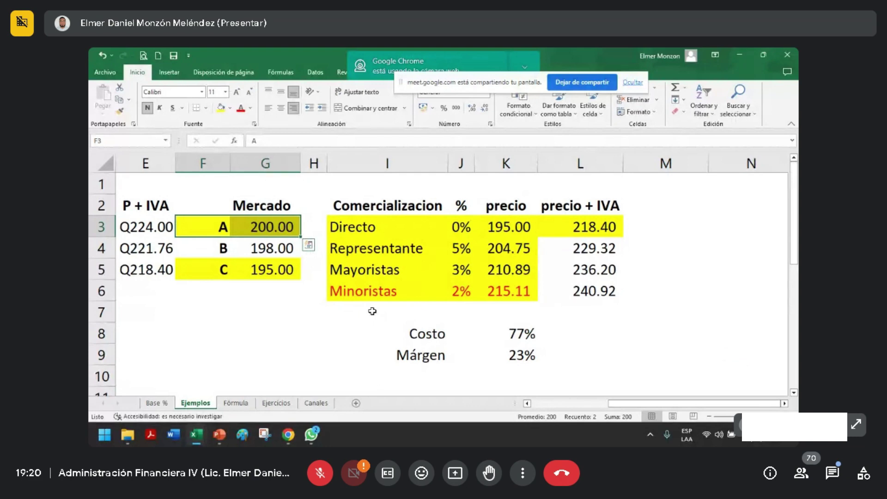
left_click_drag(206, 224, 278, 271)
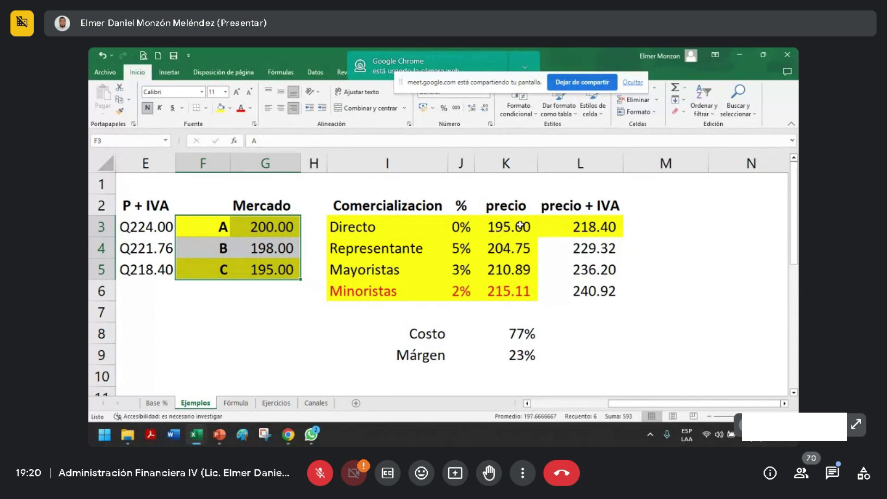
left_click_drag(520, 226, 383, 226)
left_click(512, 227)
left_click(376, 226, "shift")
left_click_drag(498, 291, 407, 287)
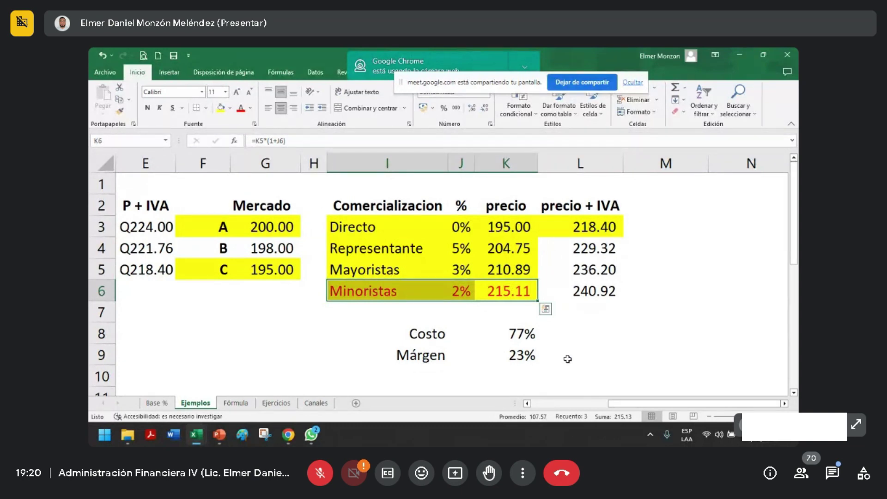
Examine the Costo and Márgen percentages and compare the Directo and Minoristas prices with competitor A's.
left_click_drag(344, 227, 487, 223)
left_click_drag(437, 333, 534, 332)
left_click_drag(441, 356, 523, 357)
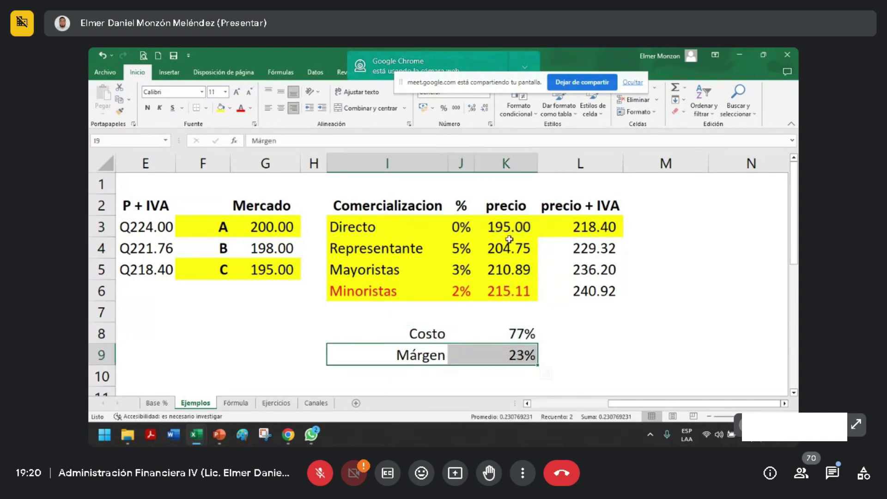
left_click(509, 269)
left_click_drag(508, 227, 395, 226)
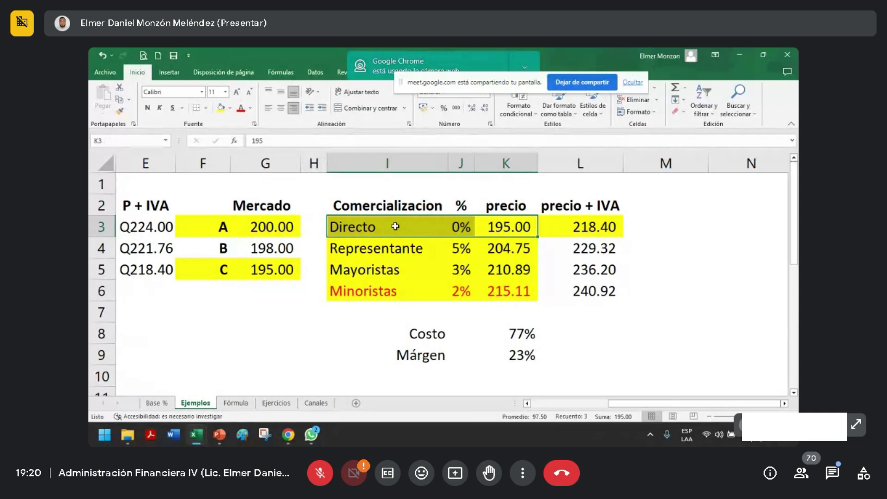
left_click_drag(499, 290, 397, 290)
left_click_drag(220, 227, 276, 231)
Set the Directo precio in K3 to 175.
left_click(511, 233)
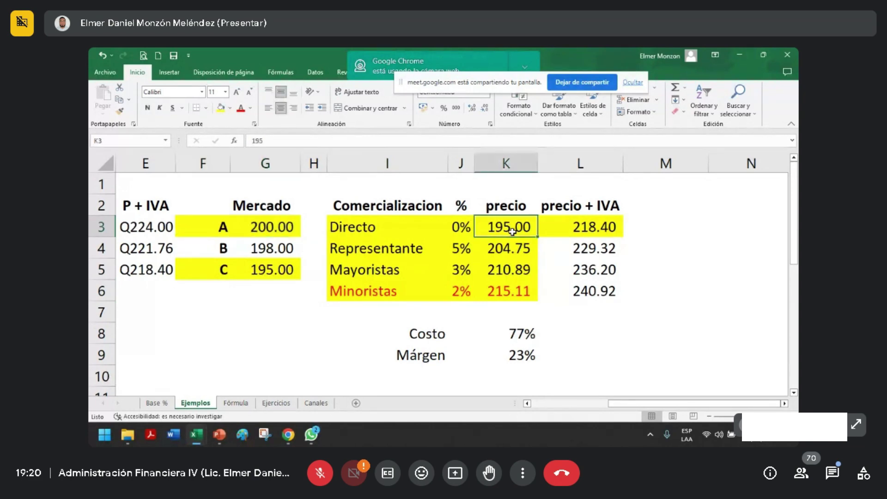
type("175")
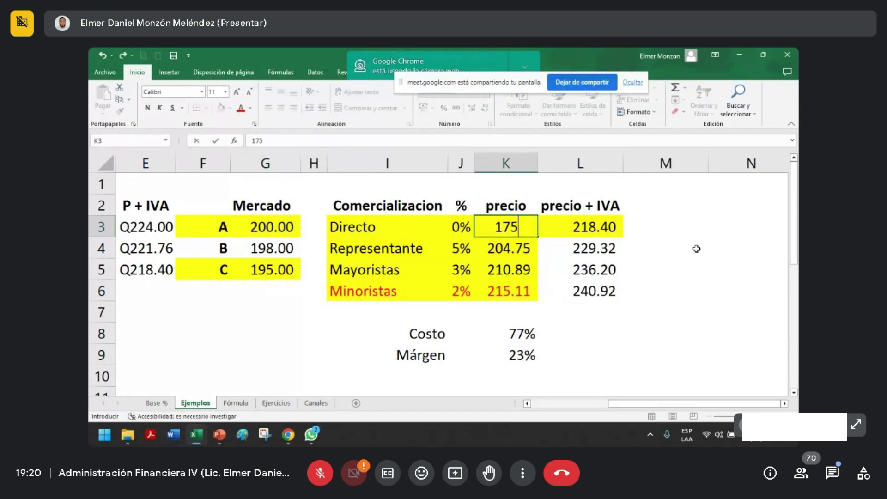
key("Return")
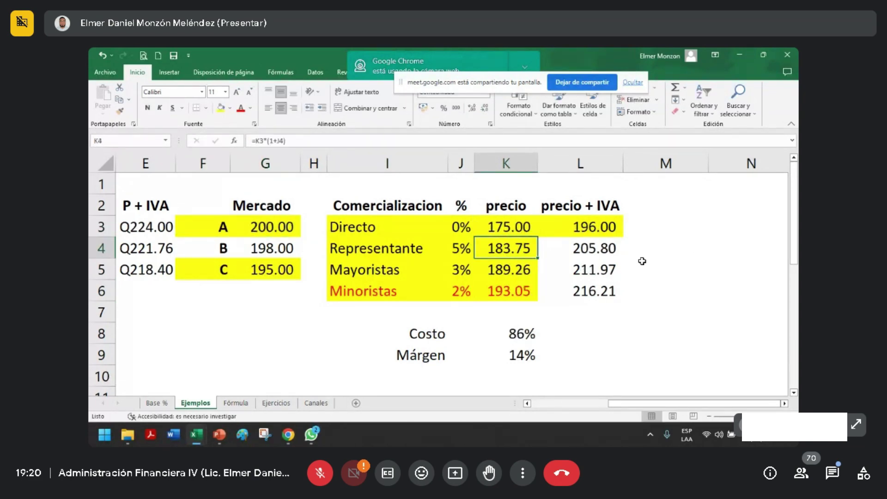
Remove the yellow fill from competitor A and its Mercado price in F3:G3.
left_click_drag(225, 266, 260, 266)
left_click_drag(224, 226, 277, 226)
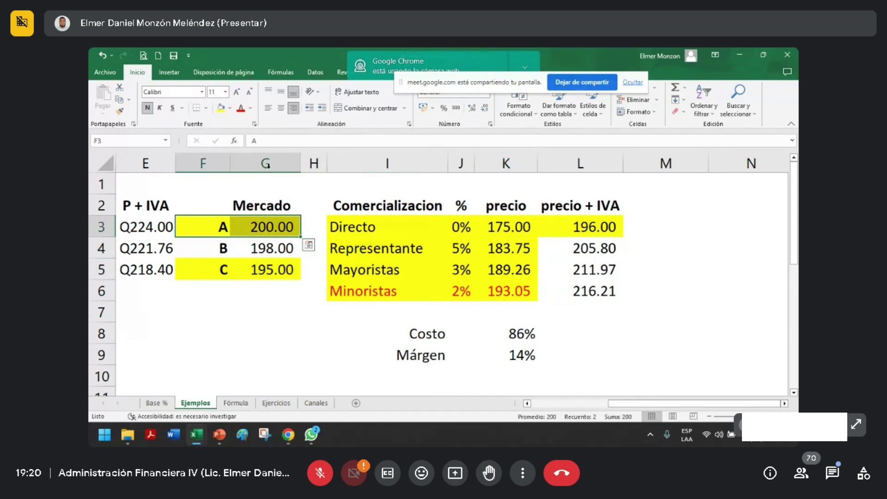
left_click(230, 108)
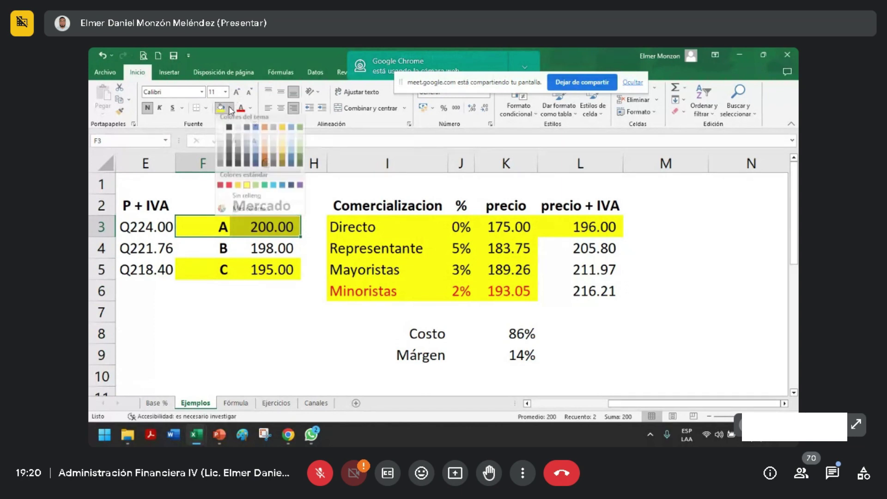
left_click(252, 201)
Compare the Directo and Minoristas prices with competitor C's Mercado price in F5:G5.
left_click_drag(393, 230, 503, 239)
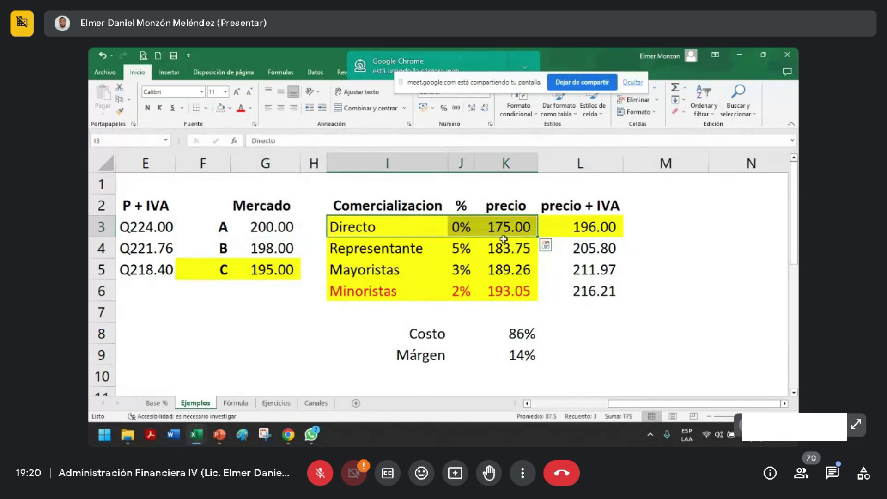
left_click(395, 297)
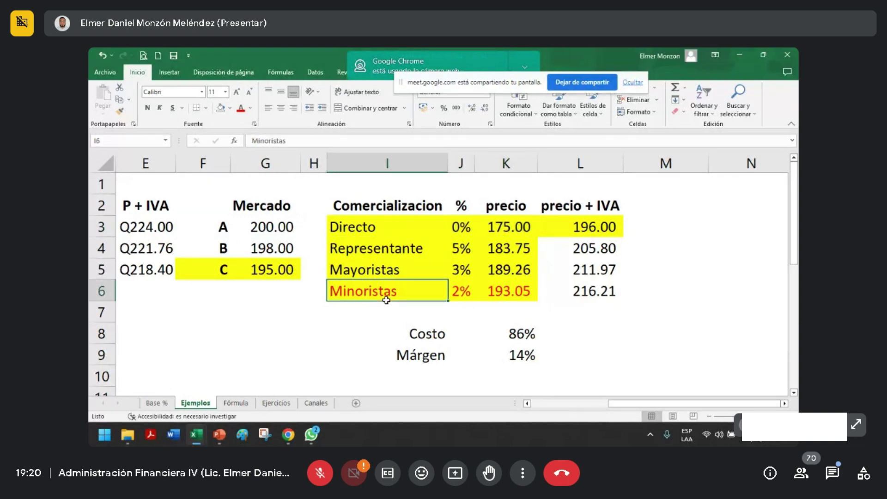
left_click_drag(426, 297, 505, 296)
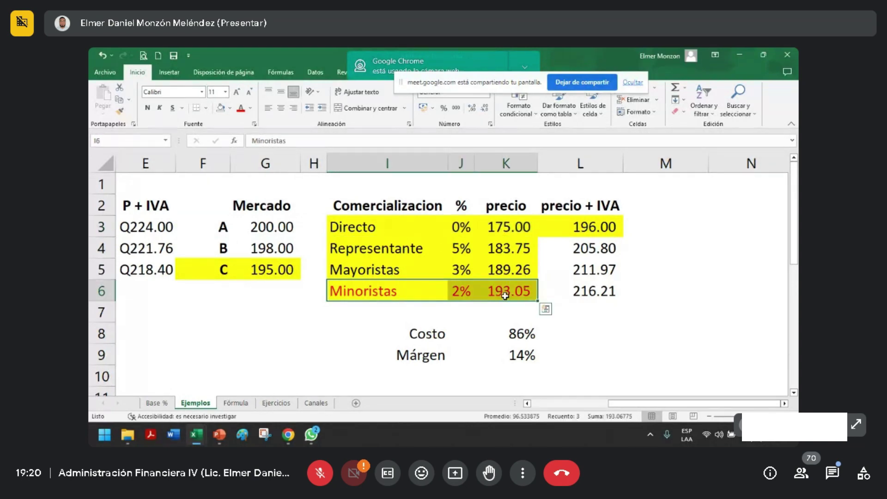
left_click(505, 296)
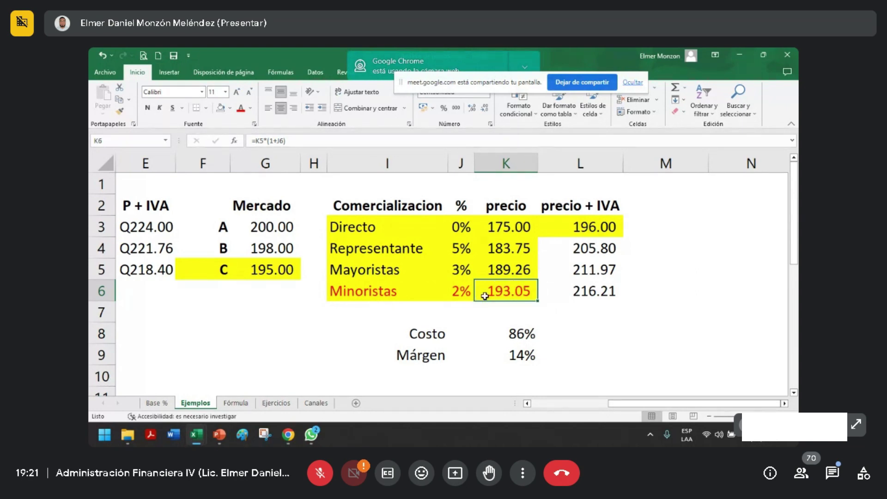
left_click(217, 265)
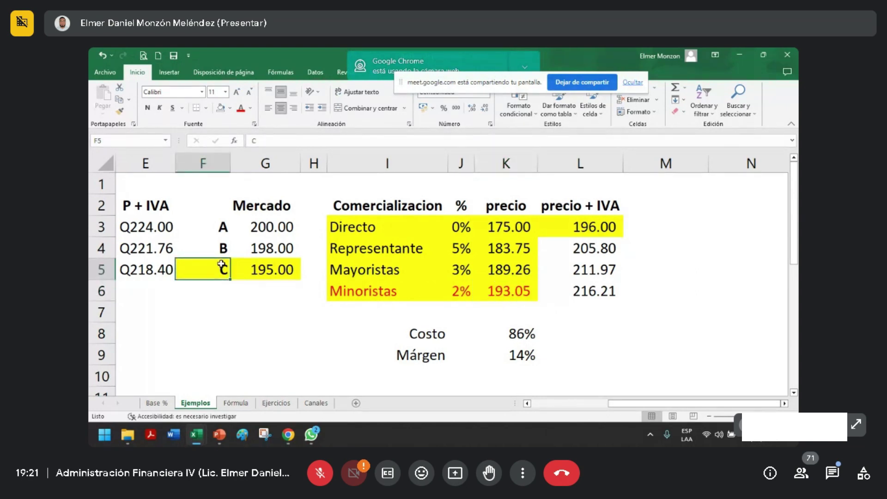
left_click_drag(221, 266, 273, 270)
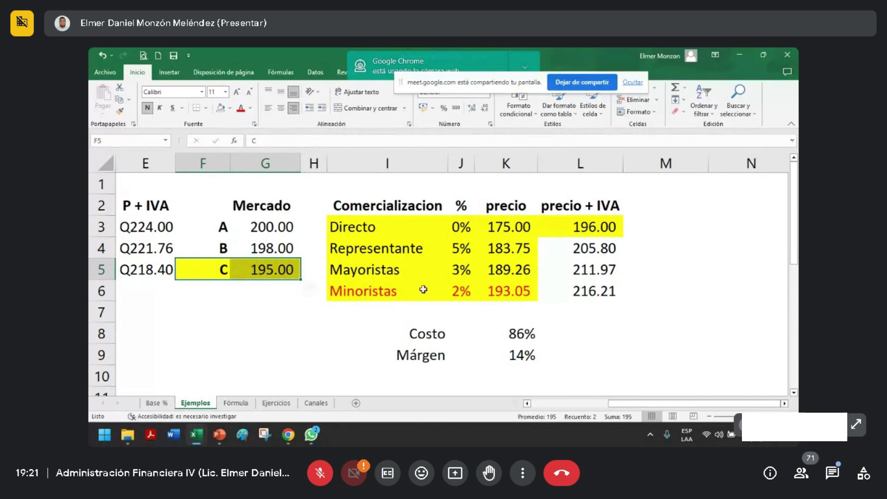
Review the intermediary channel prices in I4:K6 and check the Costo and Márgen percentages in rows 8 and 9.
left_click_drag(416, 249, 497, 296)
left_click_drag(444, 338, 504, 334)
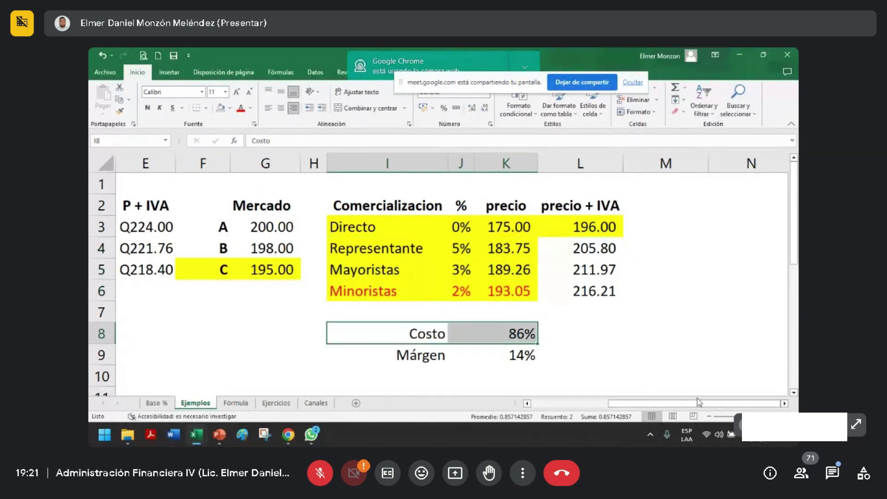
left_click_drag(426, 358, 509, 356)
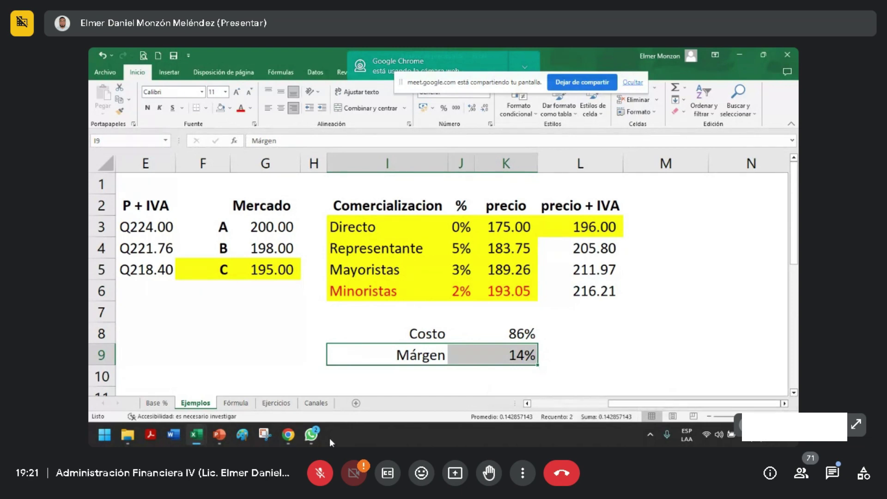
right_click(312, 439)
left_click(303, 372)
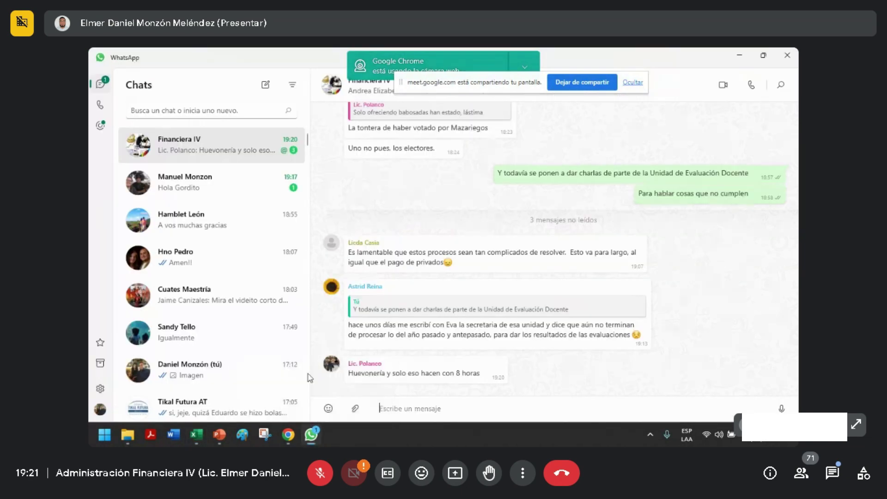
key("alt+Tab")
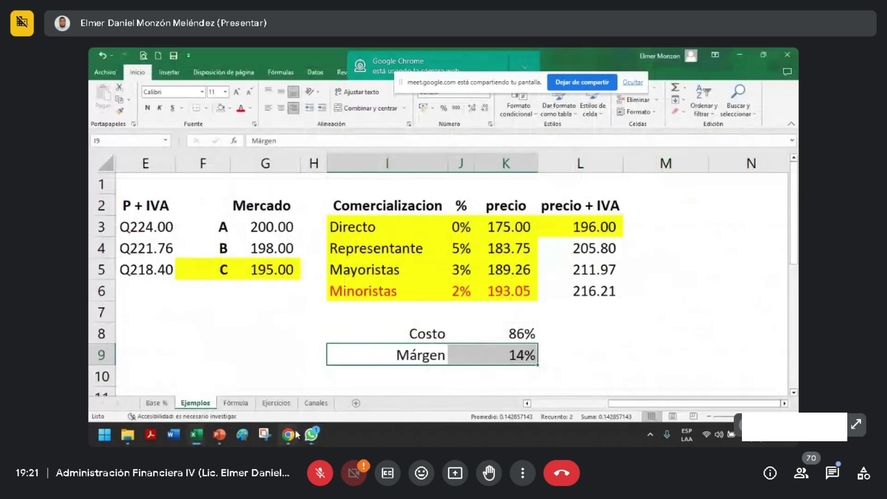
right_click(312, 437)
left_click(495, 373)
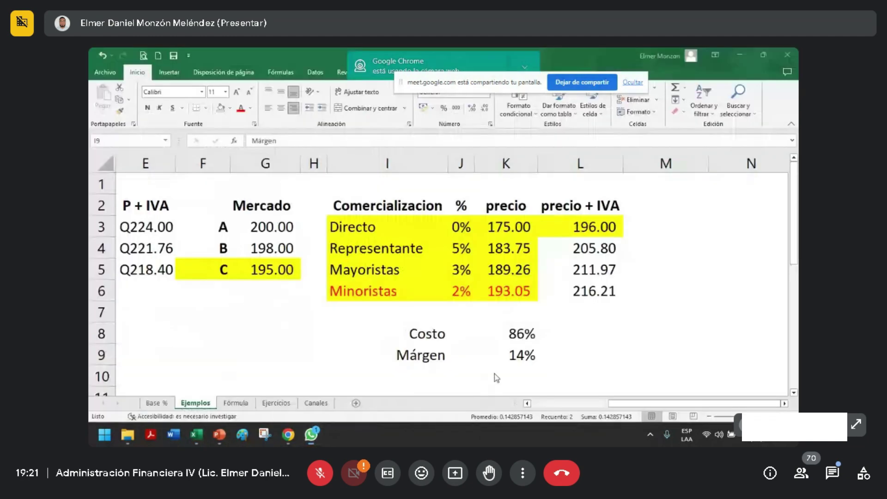
Review the Comercializacion channel rows with their prices and check the Márgen row.
left_click(379, 227)
left_click_drag(379, 228, 597, 287)
left_click_drag(645, 407, 568, 406)
left_click_drag(333, 227, 465, 225)
left_click_drag(576, 403, 660, 388)
left_click(461, 313)
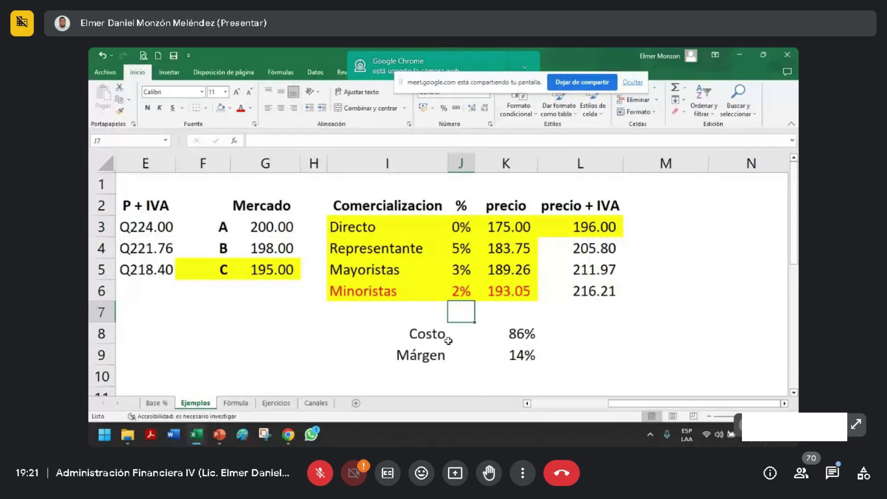
mouse_move(434, 355)
left_mouse_down()
mouse_move(518, 357)
mouse_move(451, 361)
left_mouse_up()
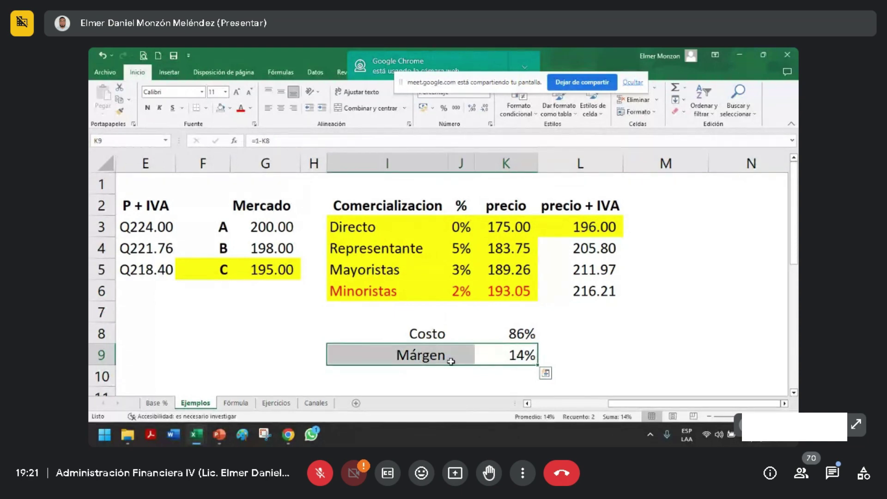
Set the Directo precio in K3 to 195.
left_click(507, 226)
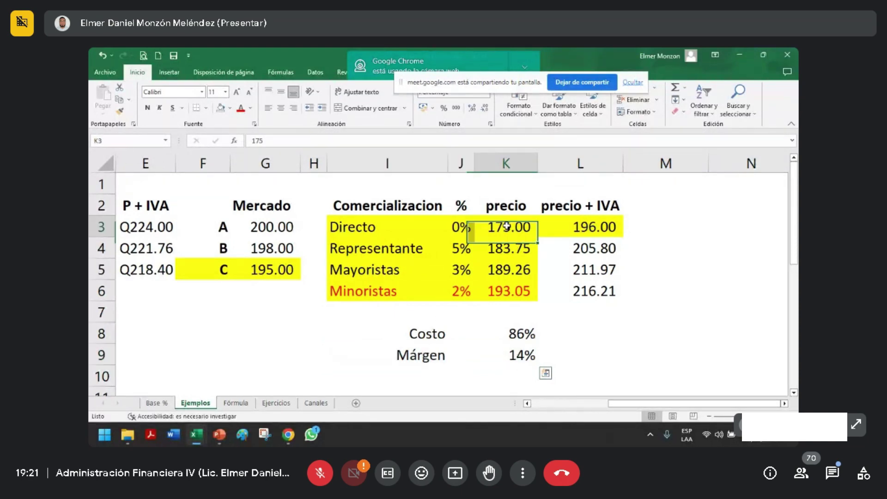
key("F2")
key("Left")
key("Left")
key("BackSpace")
type("9")
key("Return")
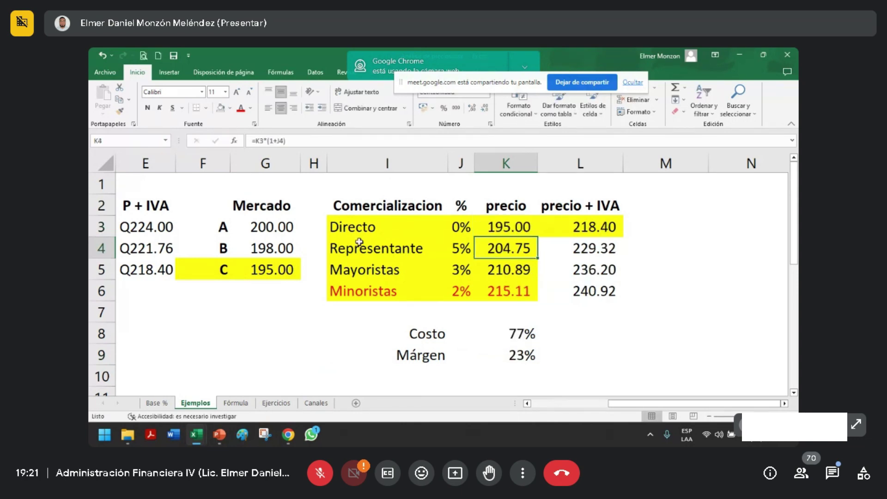
Set the Representante, Mayoristas and Minoristas percentages in J4:J6 to 0%.
left_click(466, 252)
type("0")
key("Return")
type("0")
key("Return")
type("0")
key("Return")
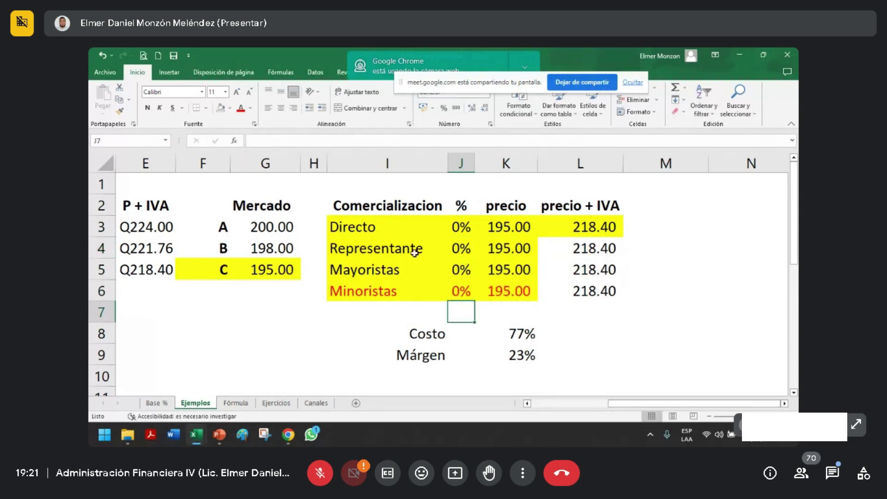
Color the text of the Representante, Mayoristas and Minoristas rows red across I4:L6.
left_click_drag(358, 248, 591, 289)
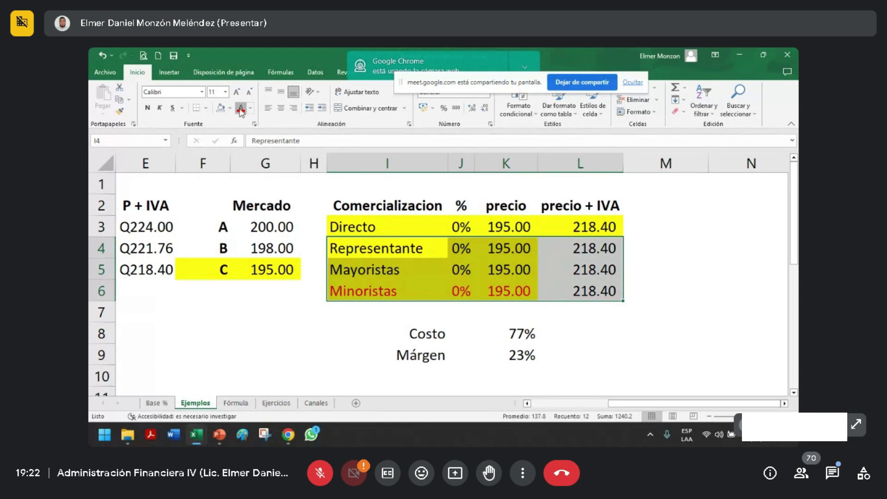
left_click(636, 294)
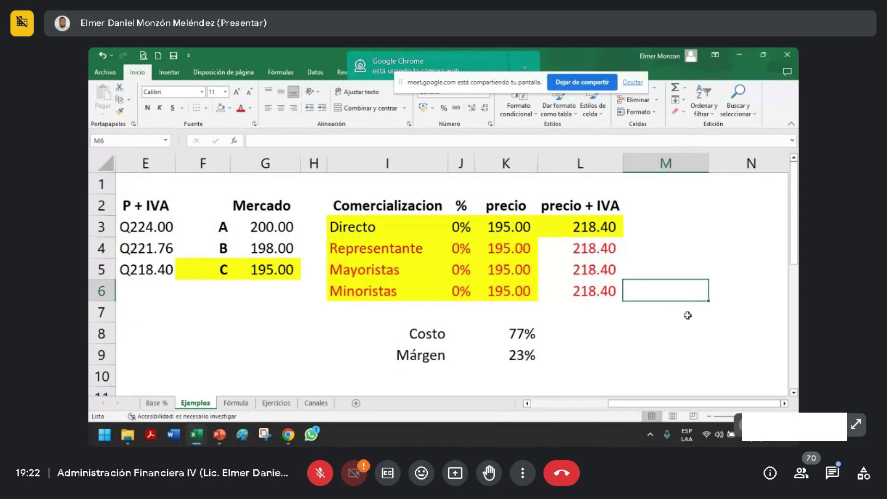
Check the Márgen row, and view the Comercialización basic channels slide in the PowerPoint presentation before returning to the Excel sheet.
left_click(425, 357)
left_click_drag(432, 356, 539, 365)
key("alt+Tab")
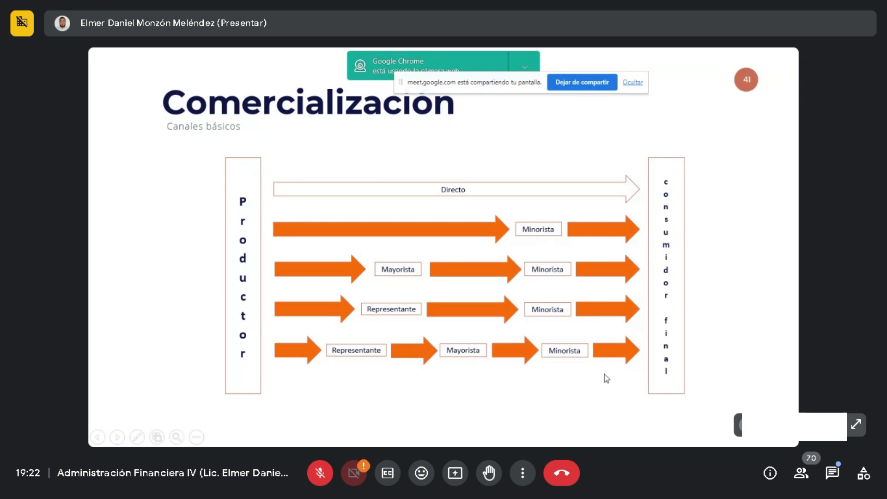
key("alt+Tab")
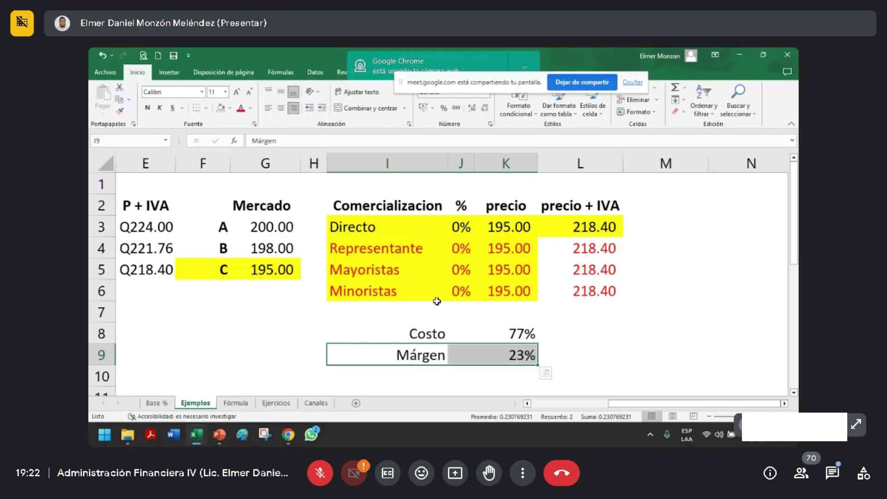
Review the Representante, Mayoristas and Minoristas rows, including their precio + IVA, in I4:L6.
left_click_drag(374, 290, 578, 252)
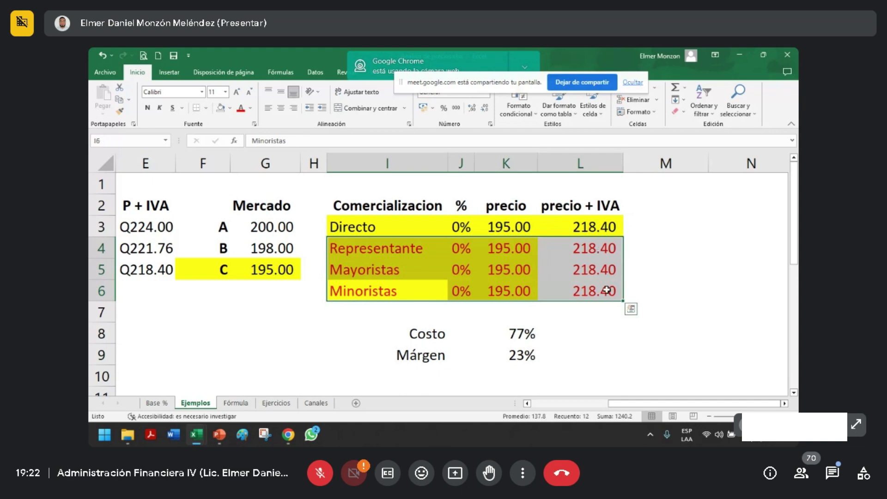
left_click_drag(606, 290, 402, 291)
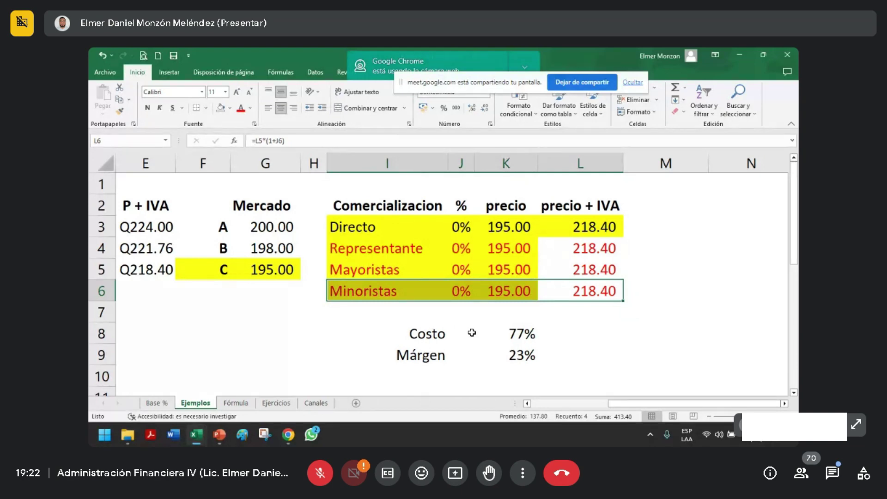
left_click_drag(367, 248, 603, 294)
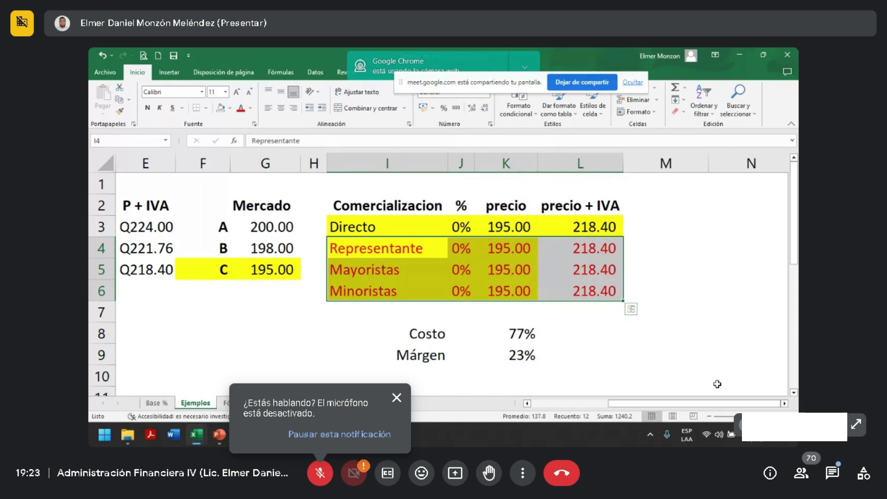
Check the Minoristas row, including its precio + IVA, in I6:L6.
left_click_drag(407, 250, 527, 296)
left_click_drag(378, 291, 569, 289)
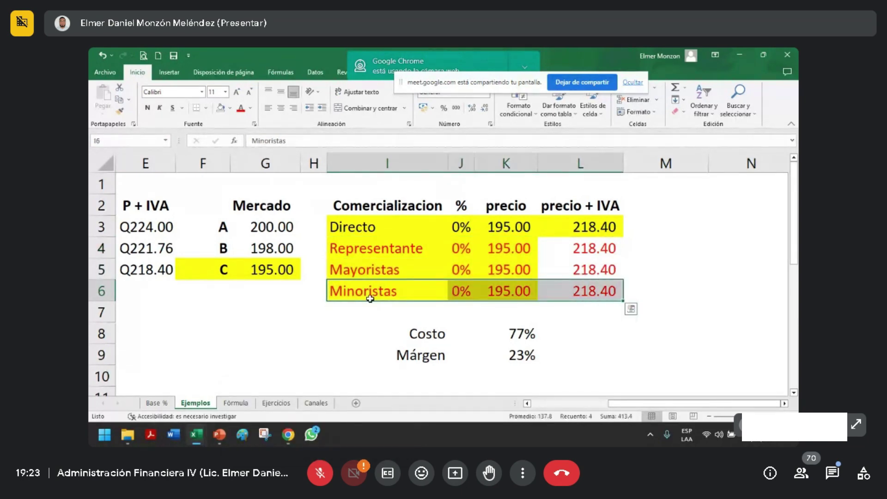
left_click_drag(363, 294, 561, 282)
Highlight market A and its price in F3:G3 in yellow, and compare it with the Directo row.
left_click_drag(225, 228, 268, 227)
left_click(229, 108)
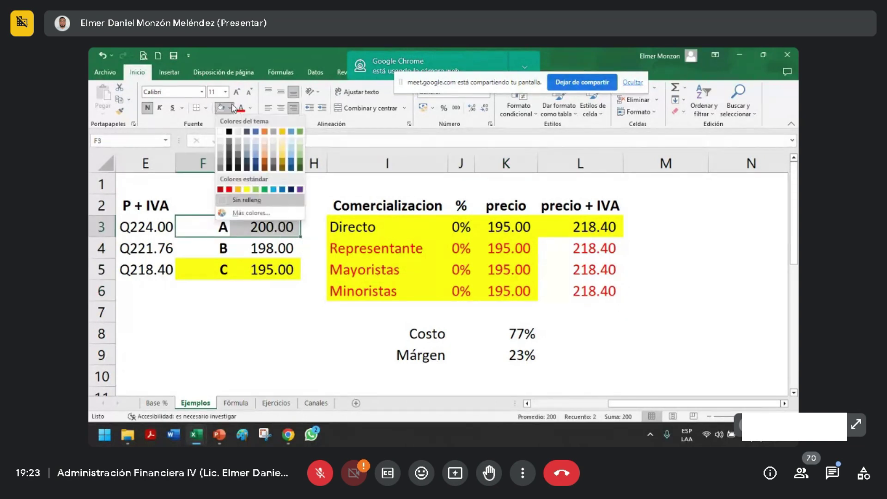
left_click(247, 190)
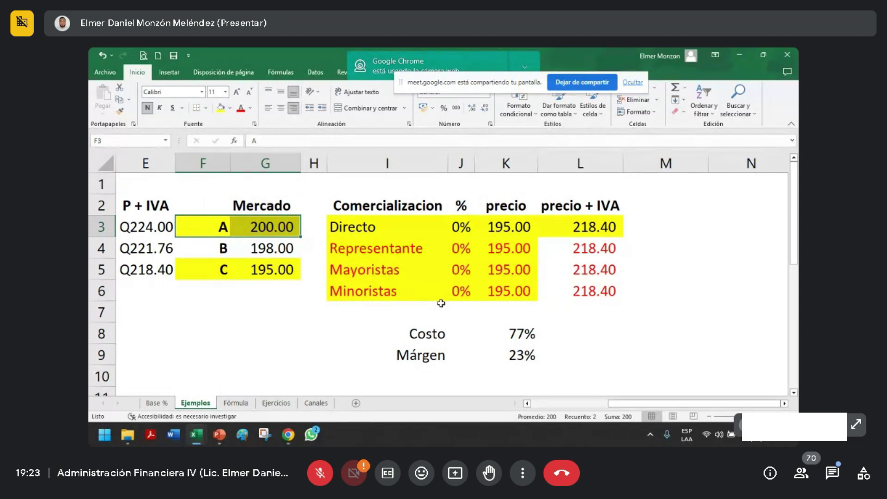
left_click_drag(386, 229, 561, 229)
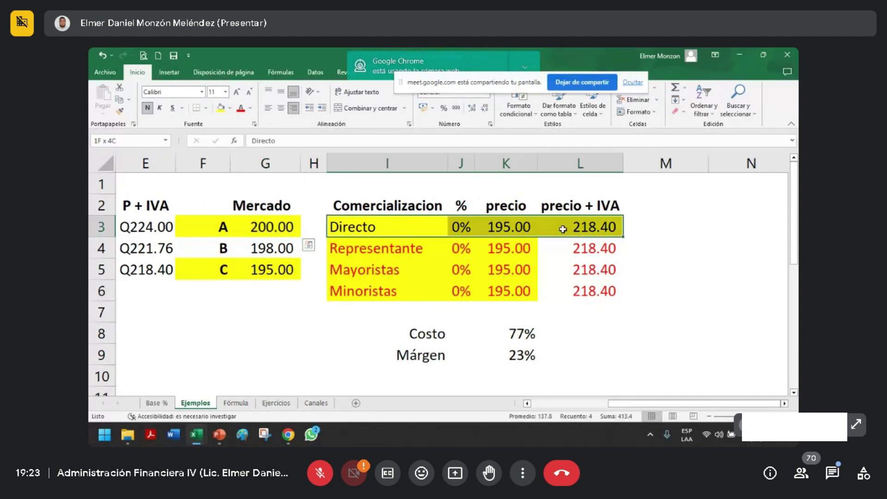
left_click(513, 226)
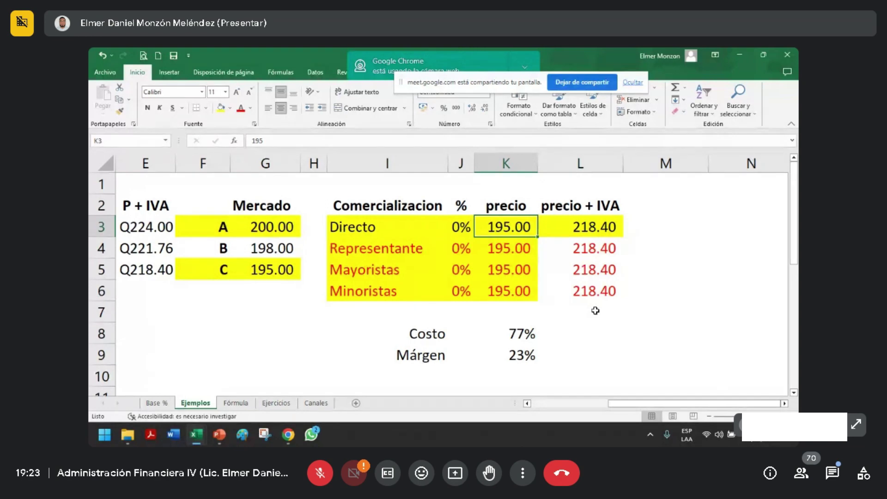
Remove the fill color from the market prices and Comercializacion channel cells in F3:L6.
left_click_drag(223, 230, 609, 290)
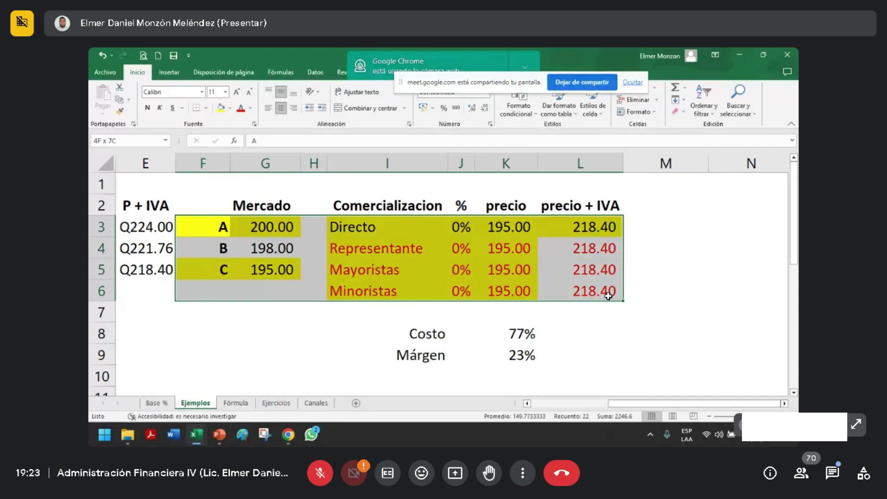
left_click(229, 110)
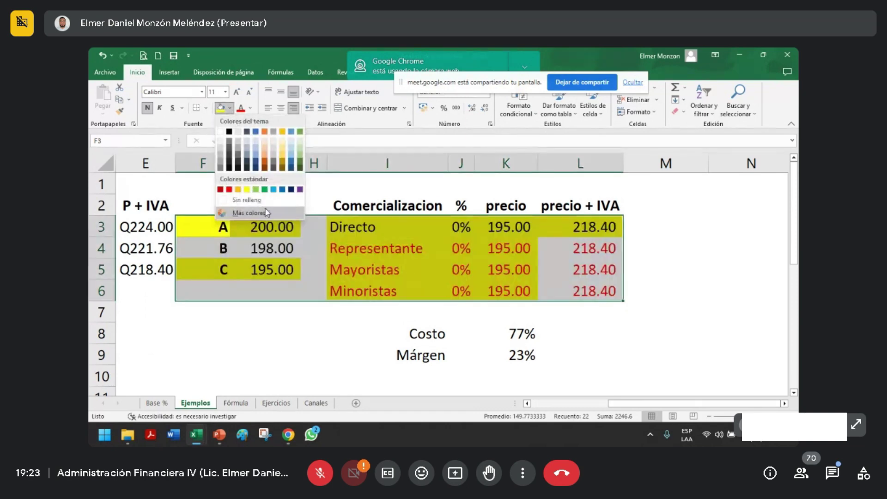
left_click(258, 199)
left_click(667, 272)
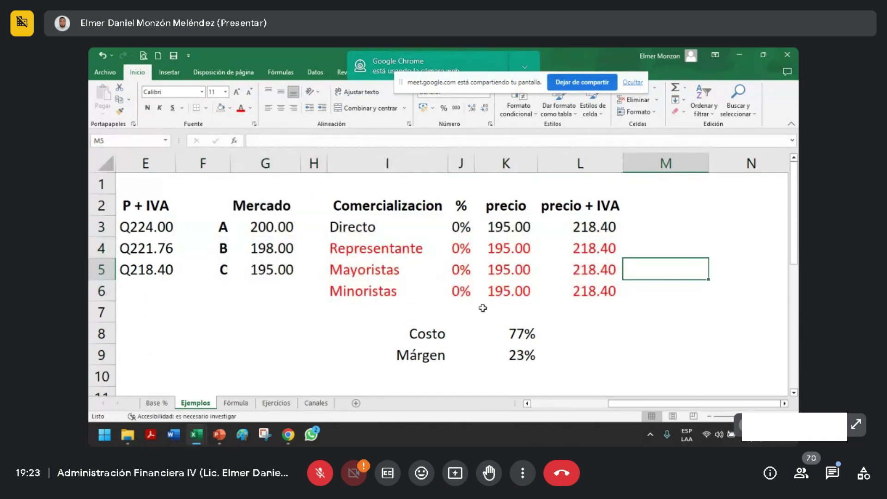
Review the Costo and Márgen rows against the Directo price and the Representante, Mayoristas and Minoristas rows.
left_click_drag(430, 355, 513, 360)
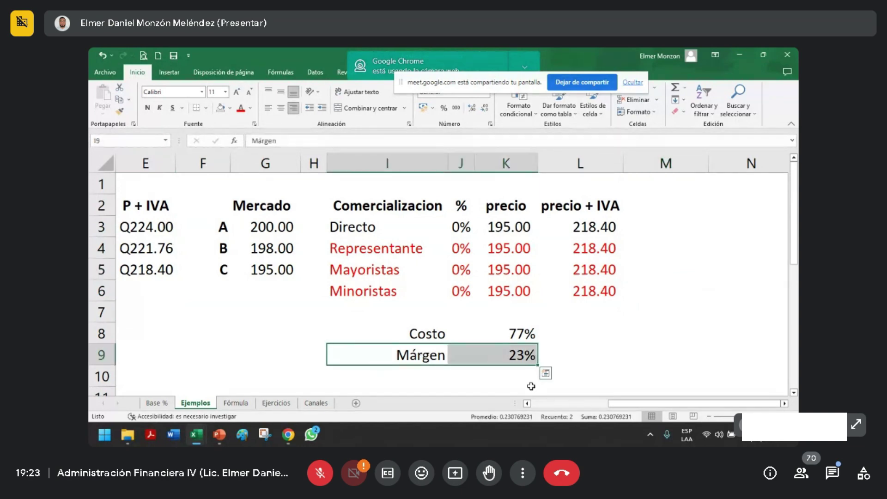
left_click(500, 231)
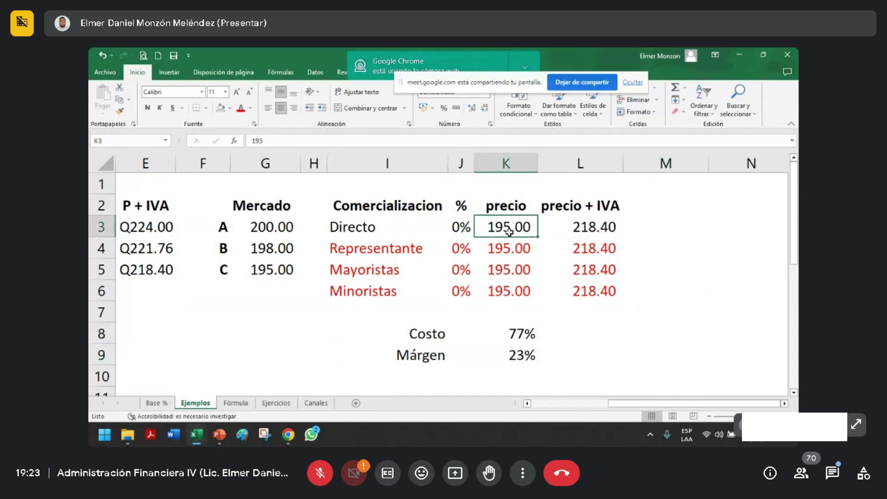
left_click_drag(432, 354, 526, 356)
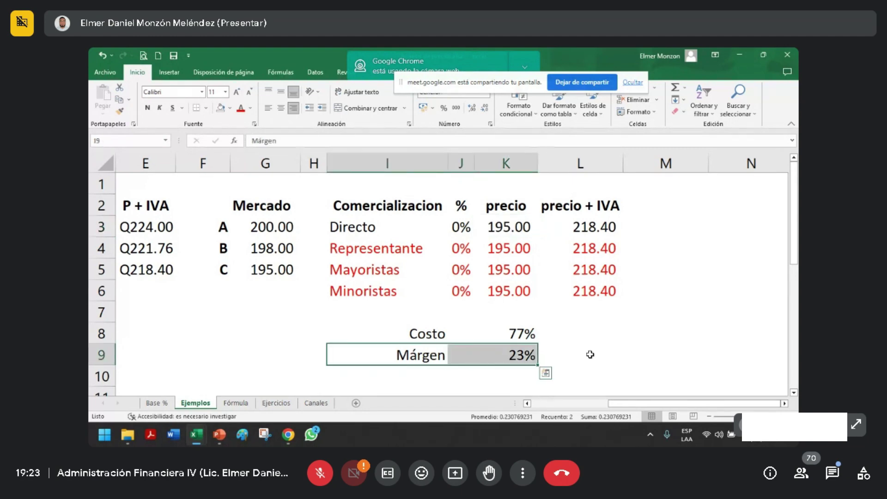
left_click_drag(432, 355, 491, 355)
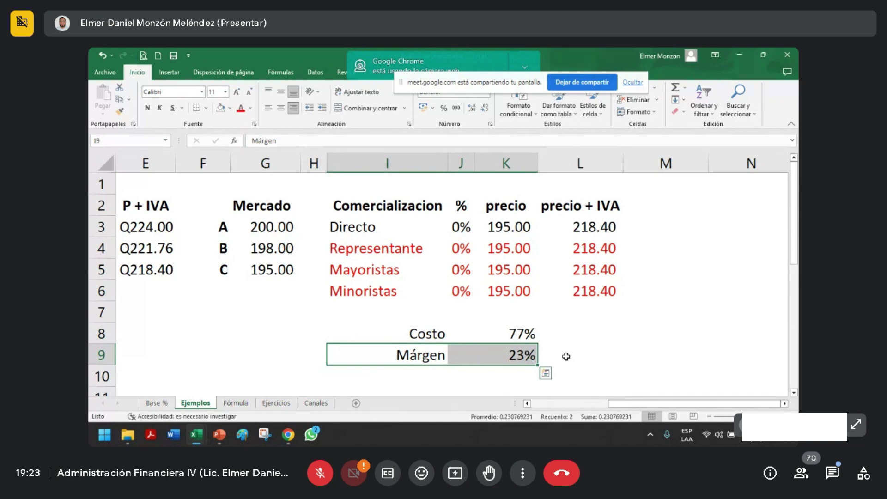
left_click_drag(444, 333, 513, 352)
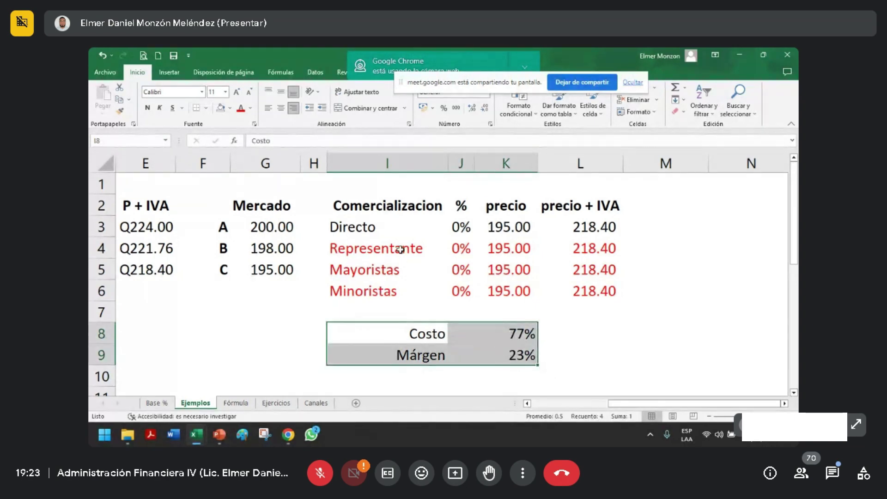
left_click(376, 228)
left_click_drag(376, 229, 587, 225)
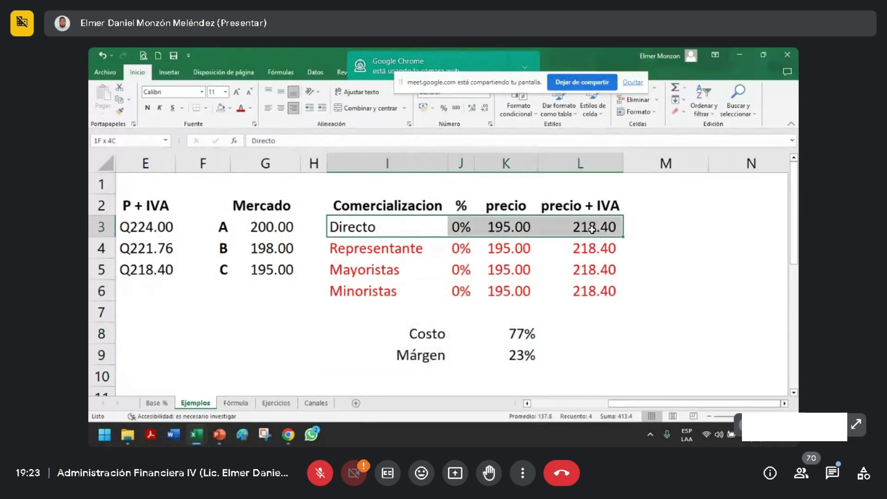
left_click_drag(384, 252, 585, 287)
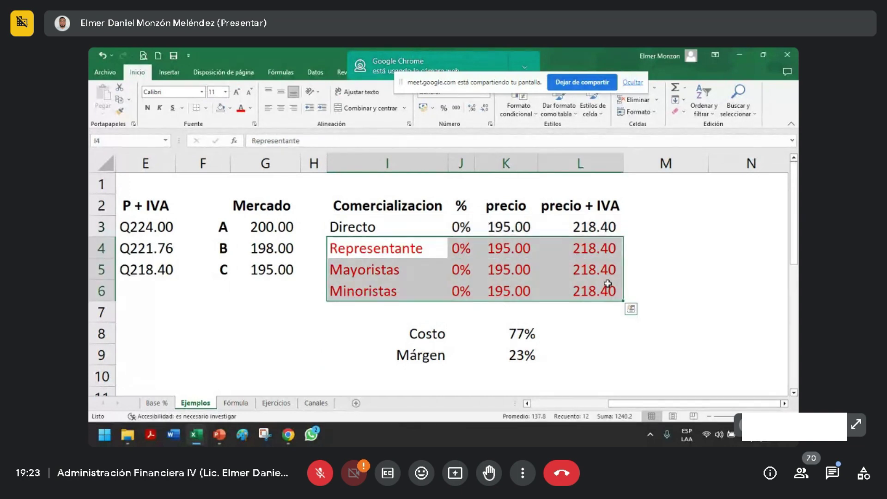
key("alt+Tab")
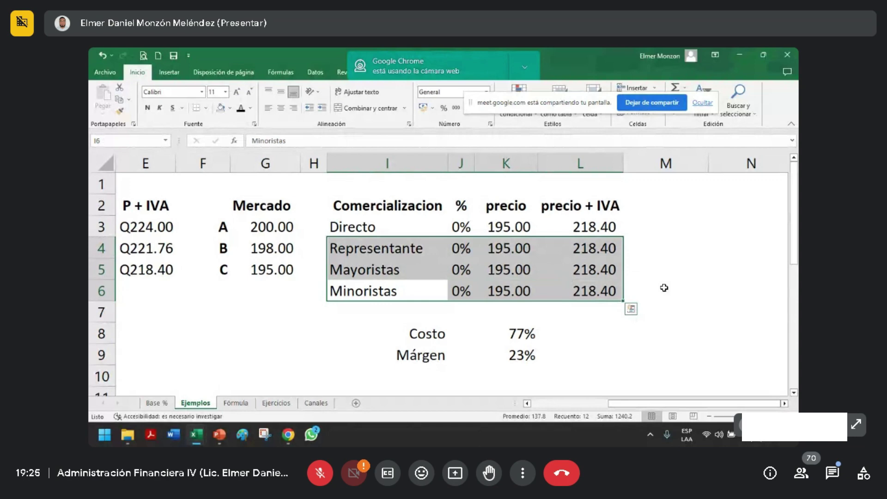
Check the market prices in F3:G5, and switch to the PowerPoint slide show to step back through the Comercialización slide.
left_click_drag(203, 226, 272, 268)
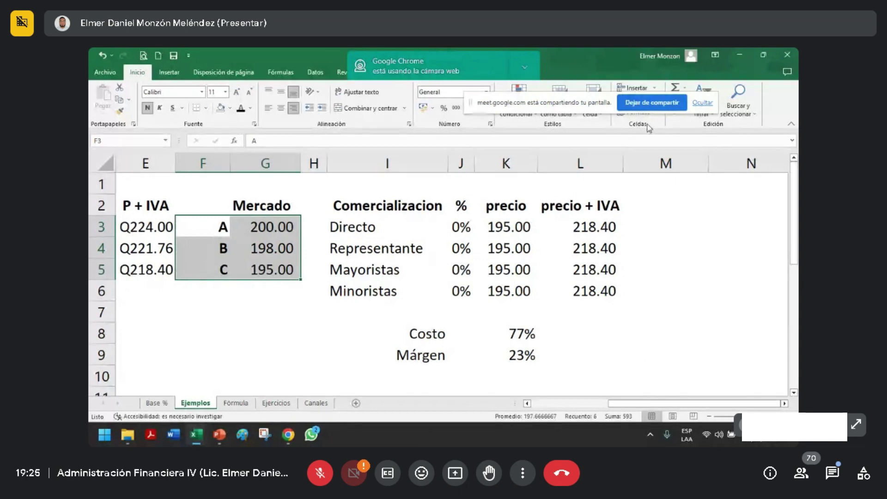
key("alt+Tab")
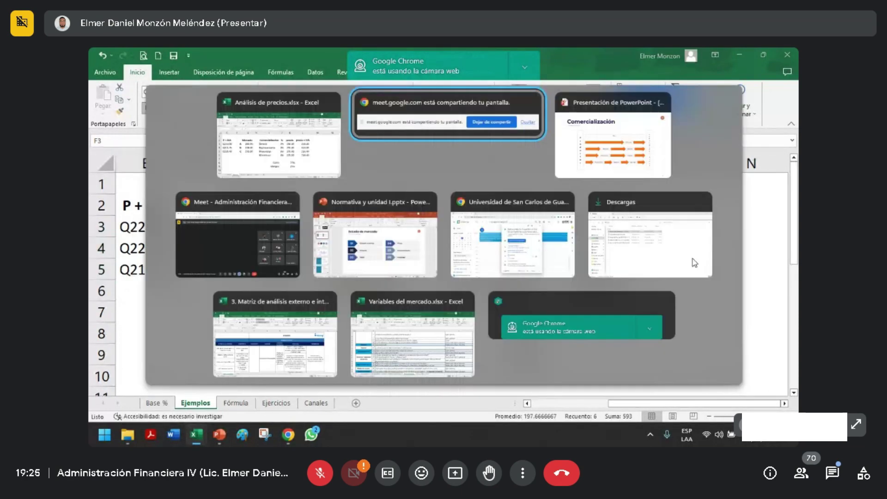
key("alt+Tab")
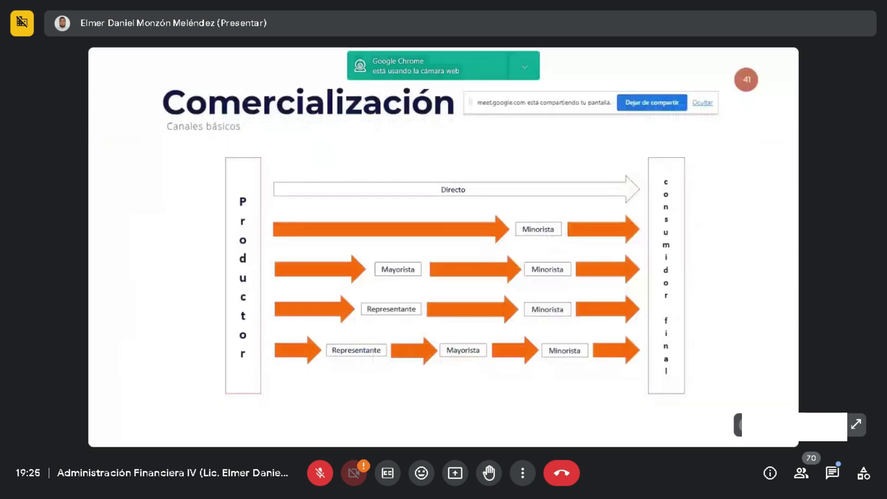
key("Left")
key("Left")
key("Left")
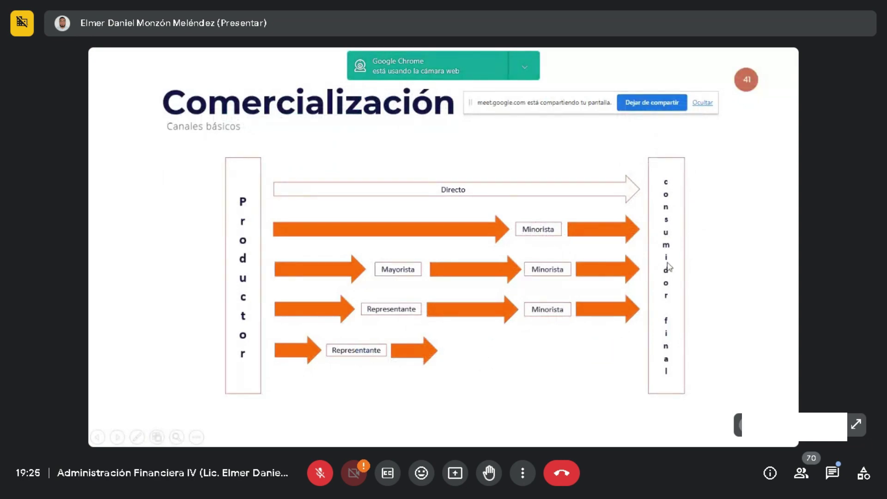
Leave the slide show, go back to slide 36, Estudio de mercado, and present from that slide.
key("Escape")
key("Page_Up")
key("Page_Up")
key("Page_Up")
key("Page_Up")
key("Page_Up")
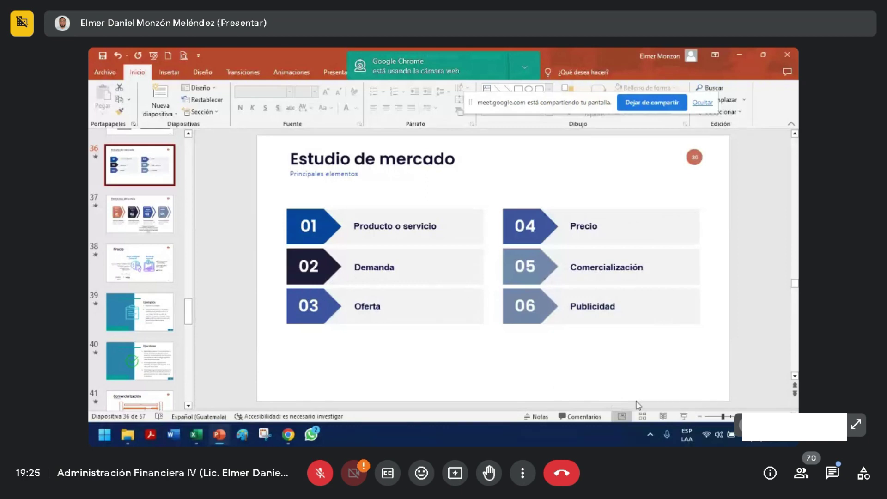
left_click(683, 417)
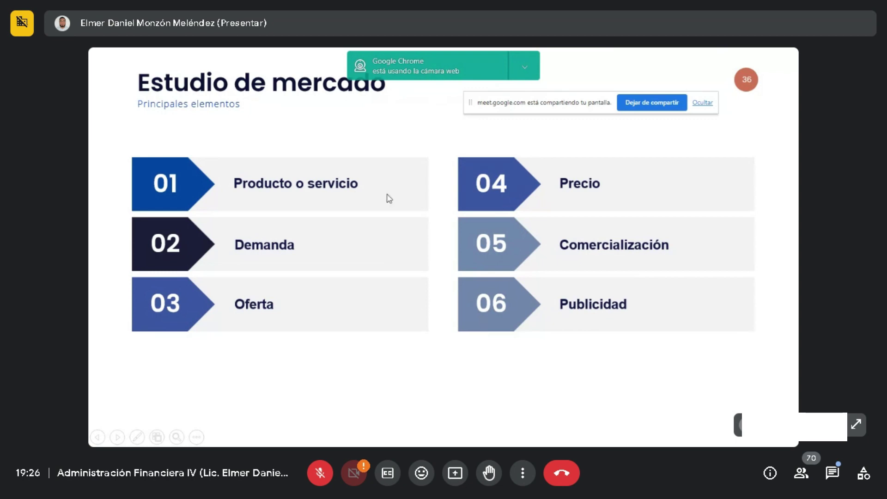
Switch to the Variables del mercado.xlsx workbook in Excel and review Competencia questions 1 to 10 on the Variables Encuesta sheet.
key("alt+Tab")
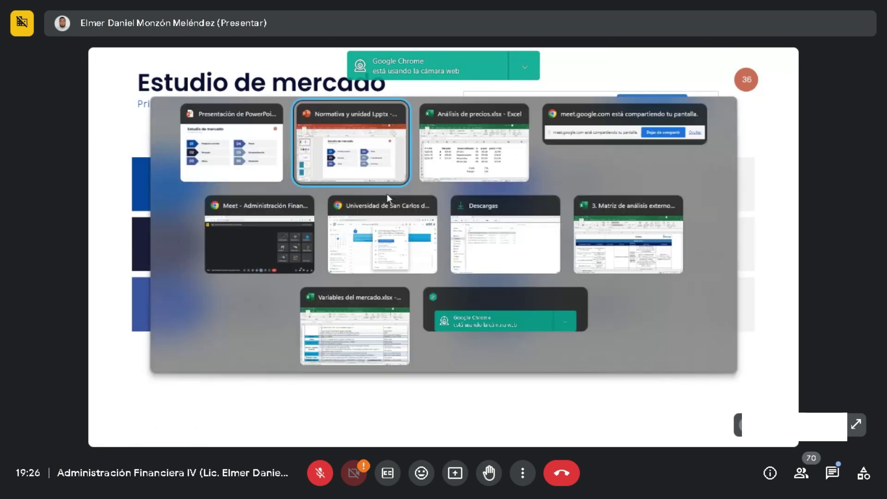
key("alt+Tab")
key("alt+Tab")
key("alt+Tab")
key("alt+Tab")
key("alt+Tab")
key("alt+Tab")
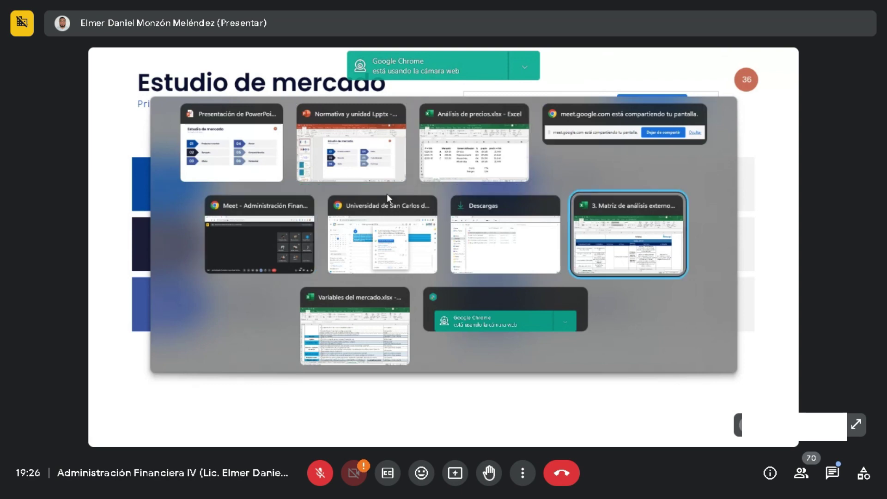
key("alt+Tab")
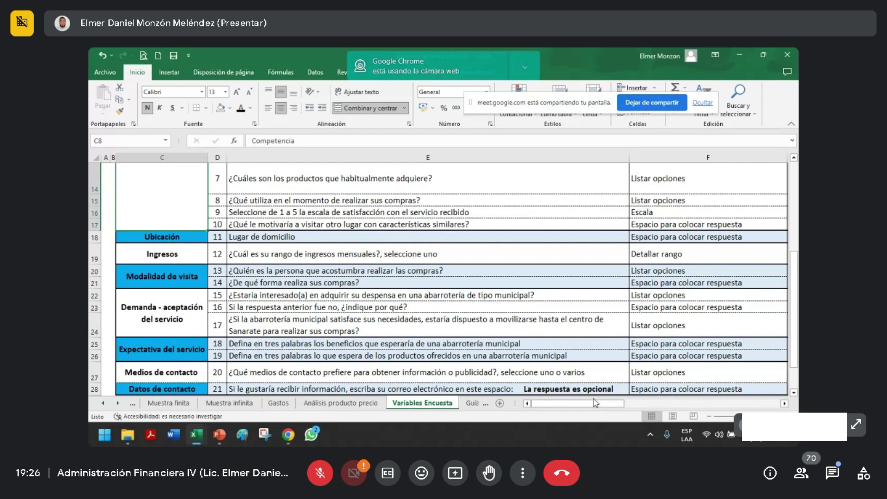
scroll(171, 228, "up", 3)
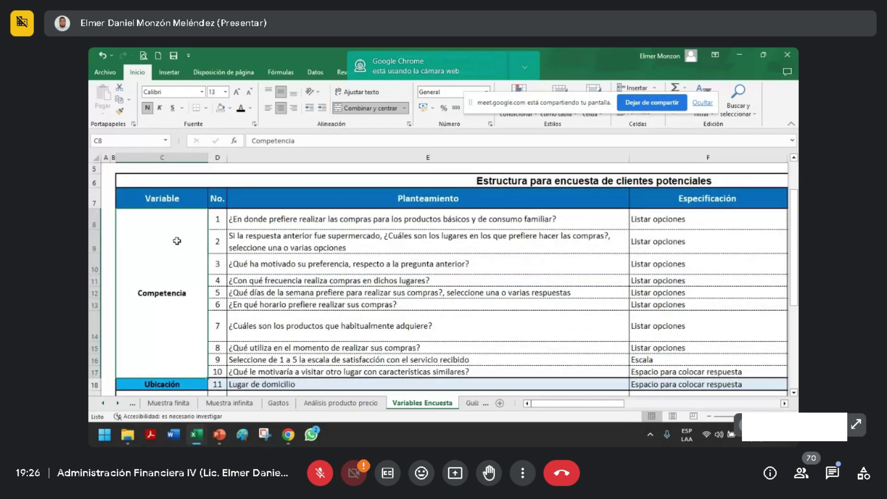
left_click_drag(223, 219, 380, 372)
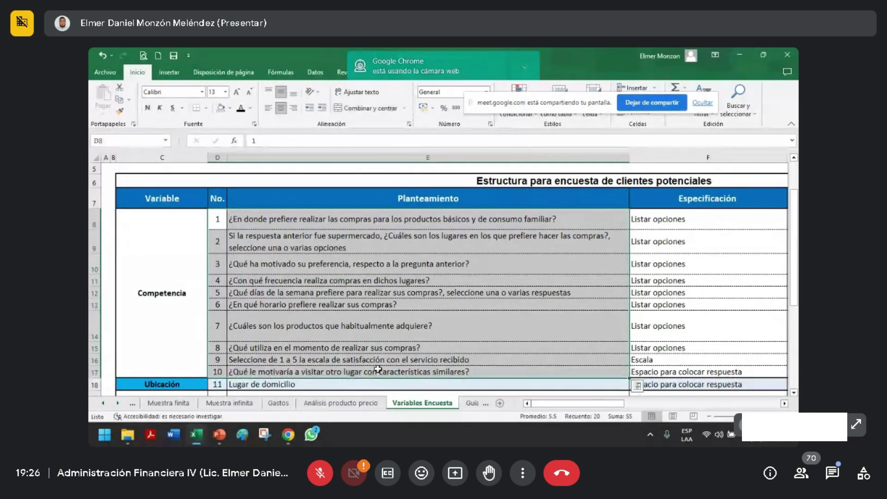
Review the answer options in G8:G15 and the survey variables from Competencia to Datos de contacto in column C.
left_click_drag(546, 408, 673, 390)
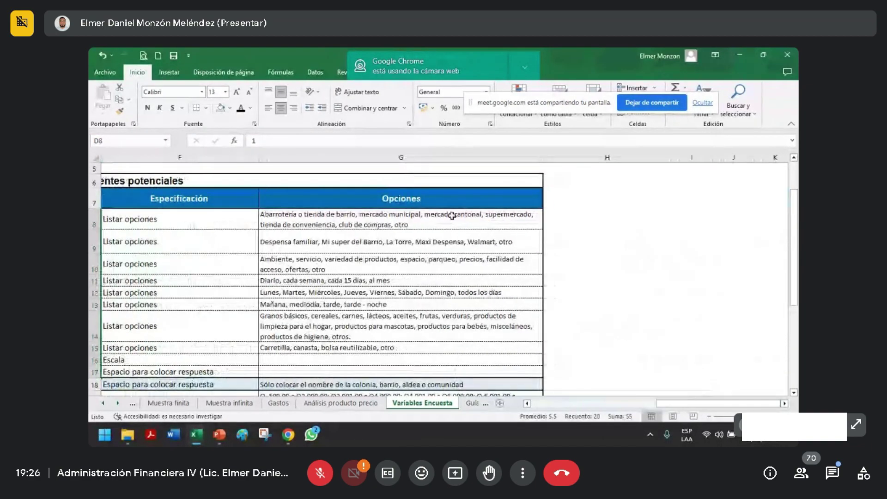
left_click(446, 216)
left_click_drag(446, 216, 542, 347)
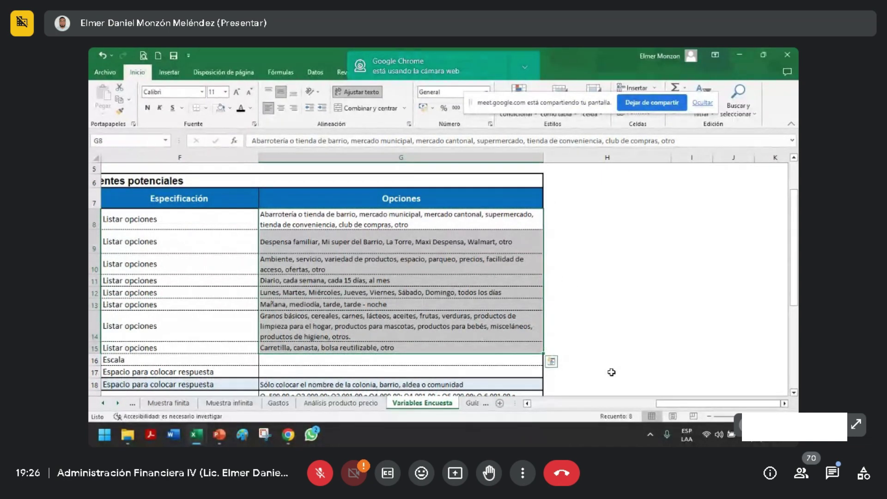
left_click_drag(678, 407, 550, 403)
left_click_drag(141, 269, 217, 358)
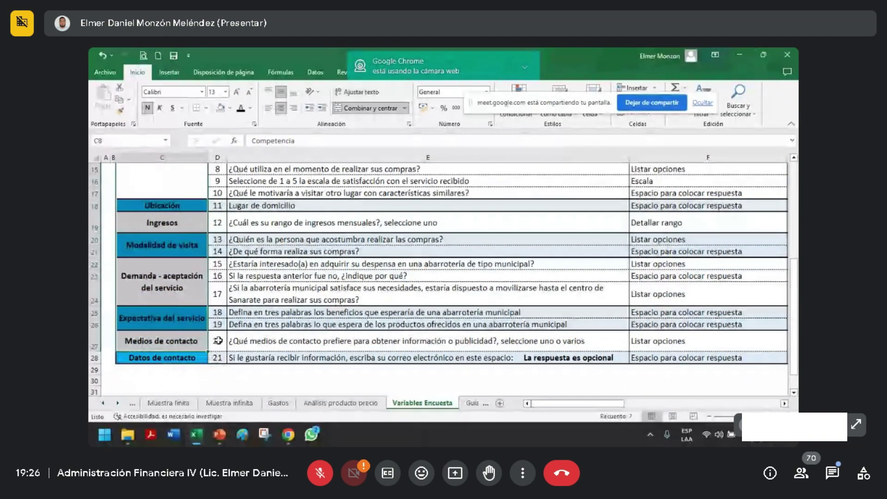
Revisit the Estudio de mercado slide in PowerPoint, and return to the Excel workbook to view the sample calculation on the Muestra finita sheet.
key("alt+Tab")
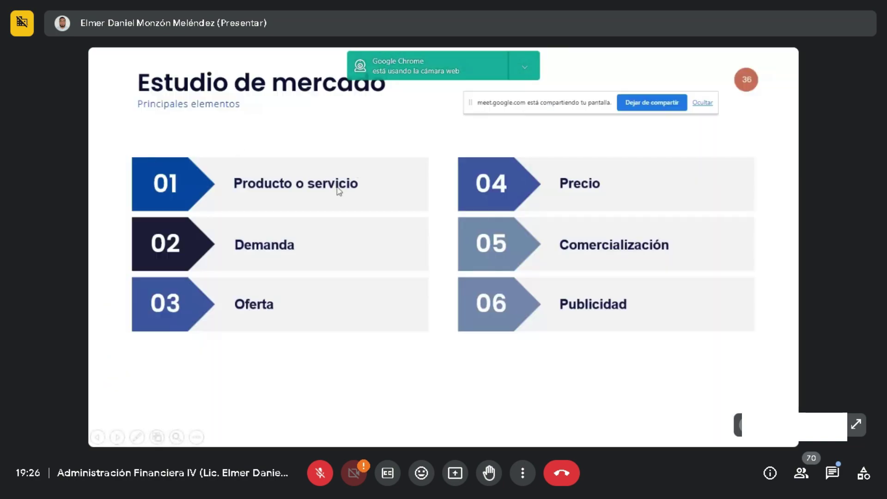
key("alt+Tab")
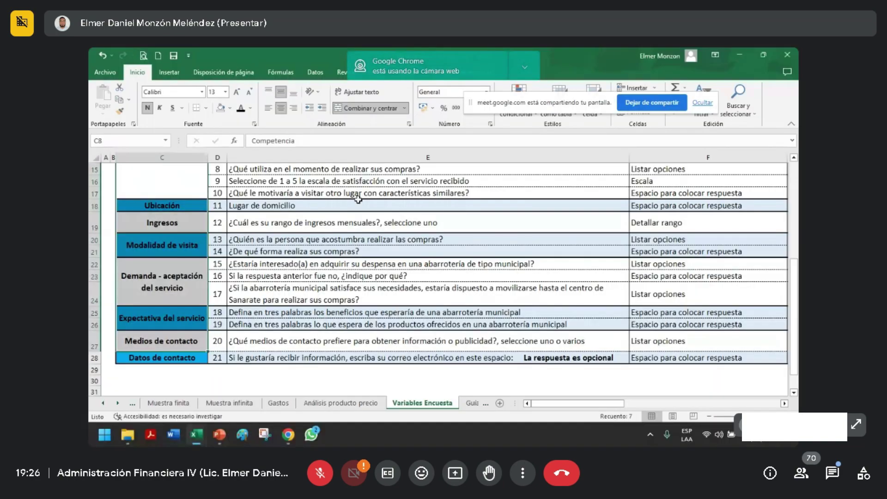
scroll(358, 199, "up", 4)
scroll(385, 231, "down", 2)
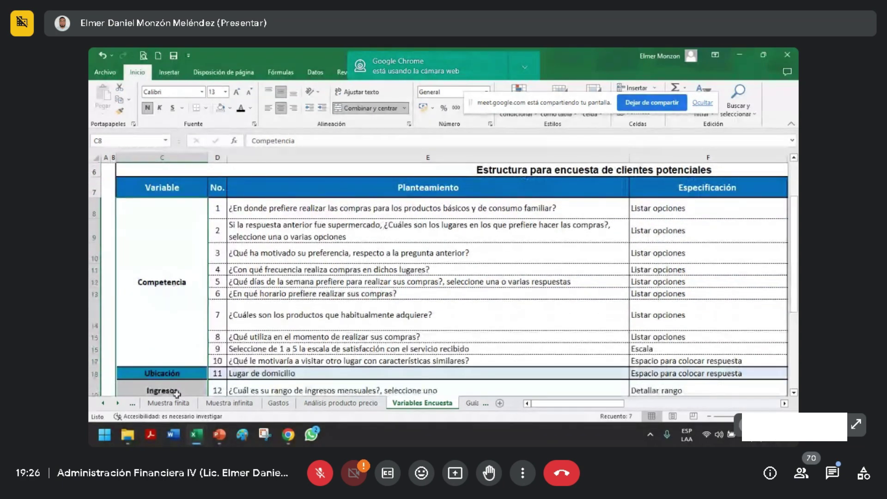
left_click(169, 403)
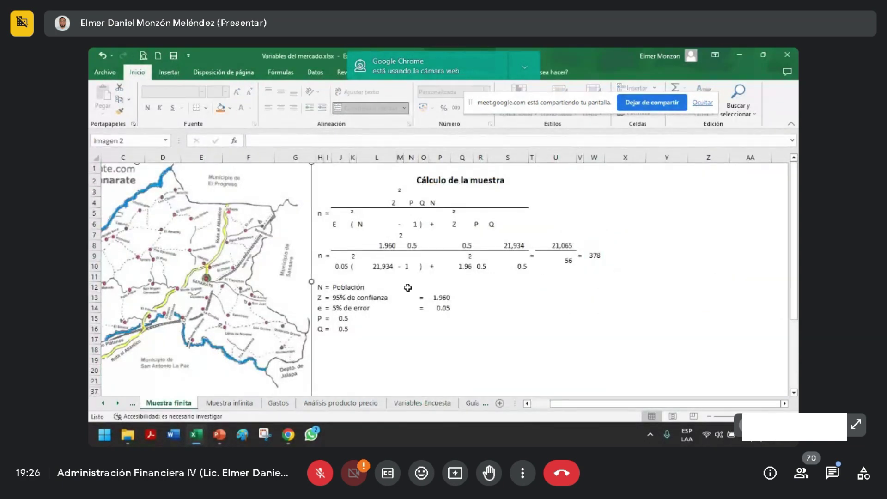
left_click(410, 235)
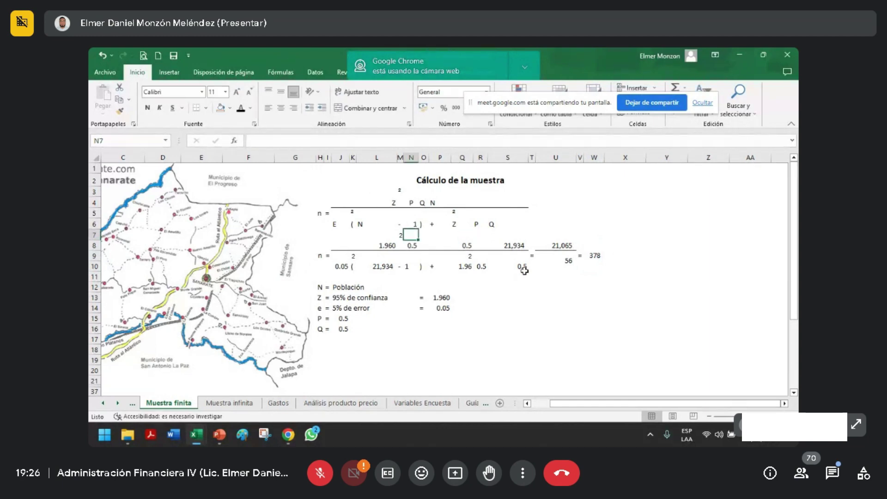
Inspect the sample size formula in W8, and review the survey variables and questions from Competencia to Datos de contacto on the Variables Encuesta sheet.
left_click(593, 258)
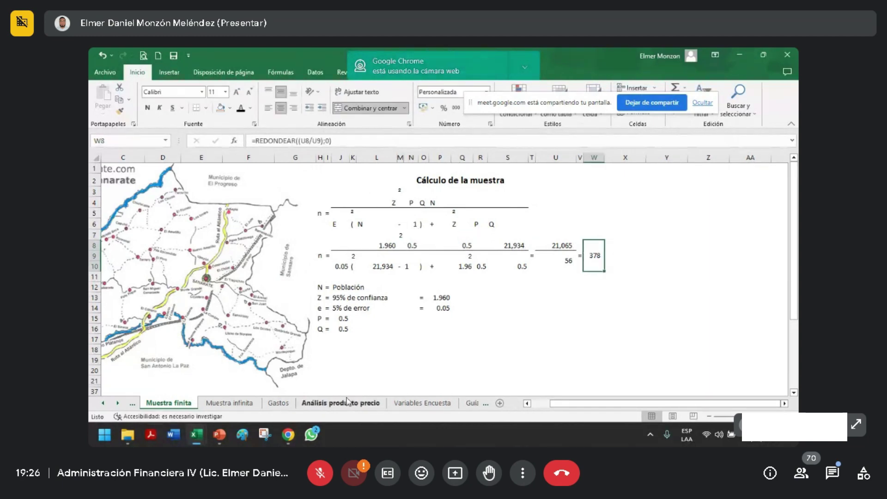
left_click(408, 403)
left_click_drag(189, 262, 639, 256)
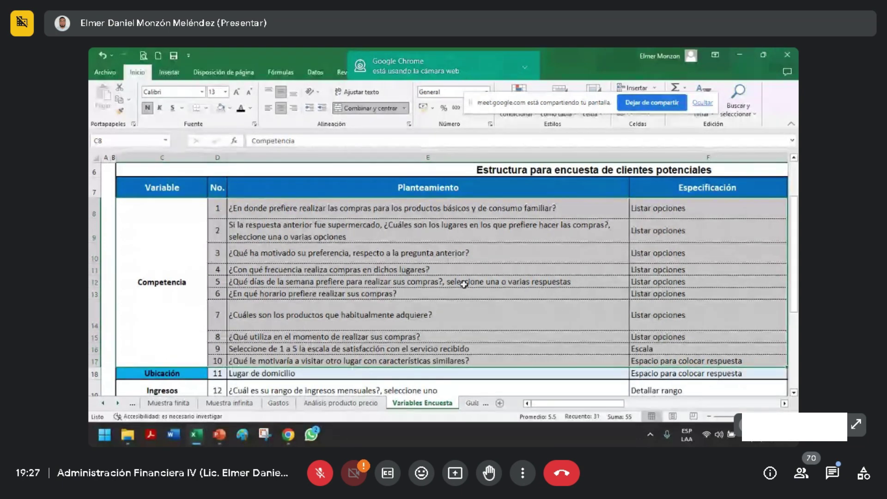
scroll(182, 286, "down", 1)
left_click_drag(179, 268, 324, 347)
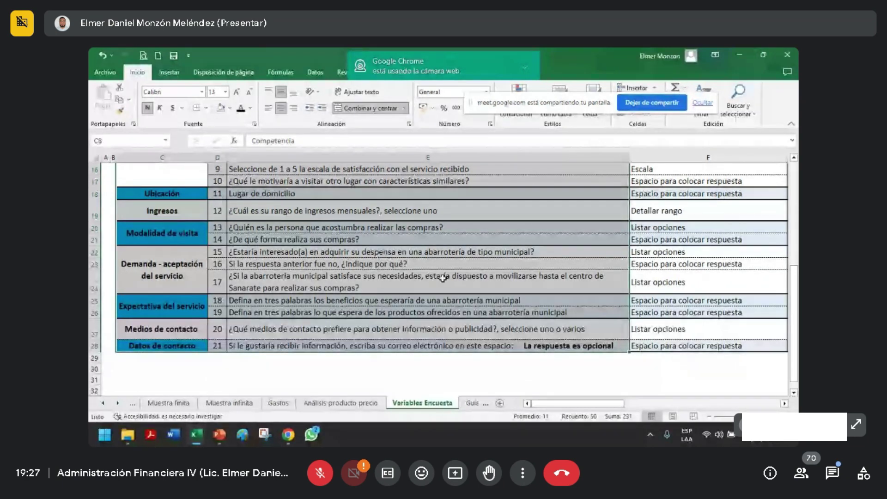
Switch from the Excel workbook to the Google Meet call window in Chrome.
key("alt+Tab")
key("alt+Tab")
key("alt+Tab")
key("alt+Tab")
key("alt+Tab")
key("alt+Tab")
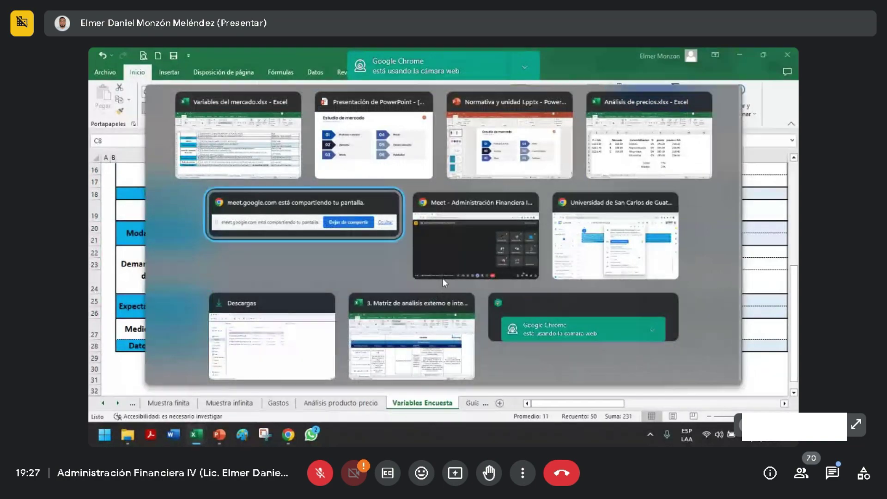
key("alt+Tab")
key("alt+Tab")
key("alt+Tab")
key("alt+Tab")
key("alt+Tab")
key("alt+Tab")
key("alt+Tab")
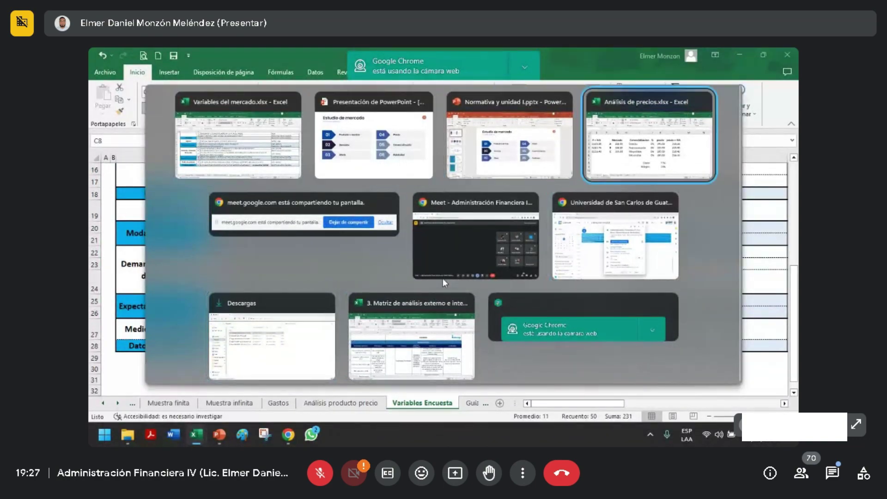
left_click(442, 277)
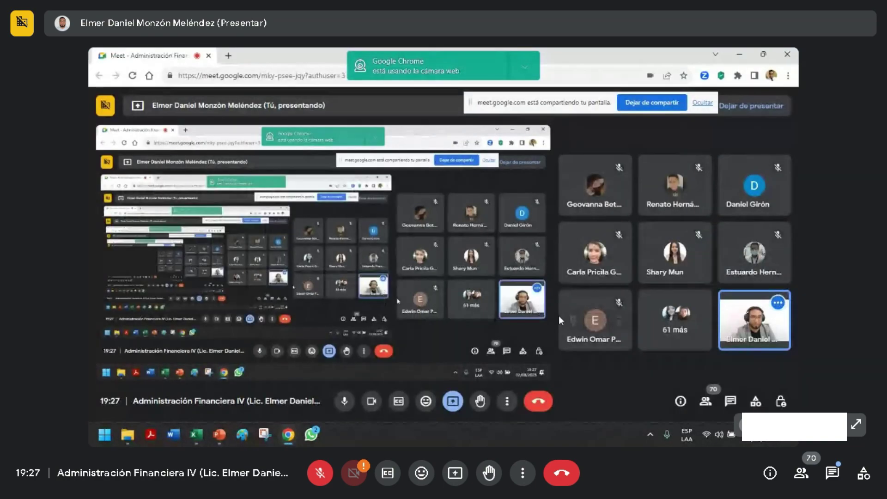